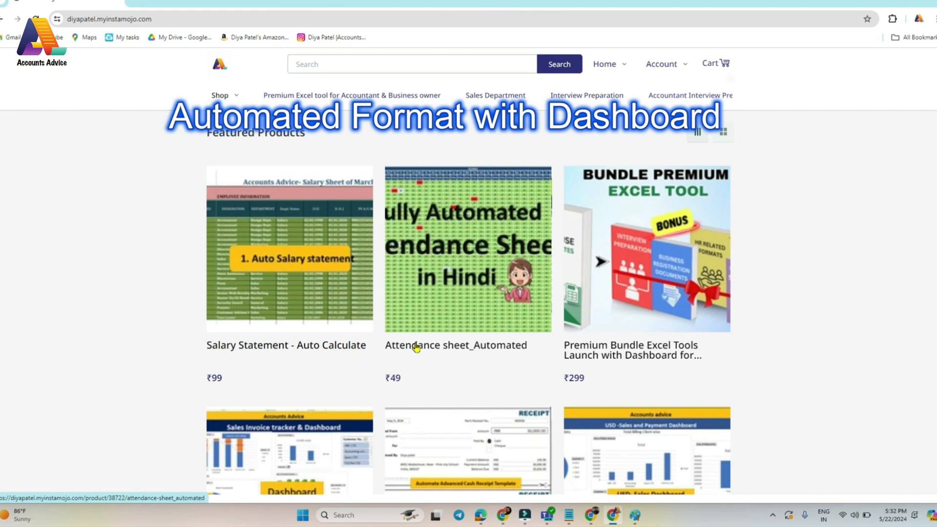
# Browse the featured Excel templates on the store's home page and return to the latest products
pyautogui.scroll(-5, 469, 362)
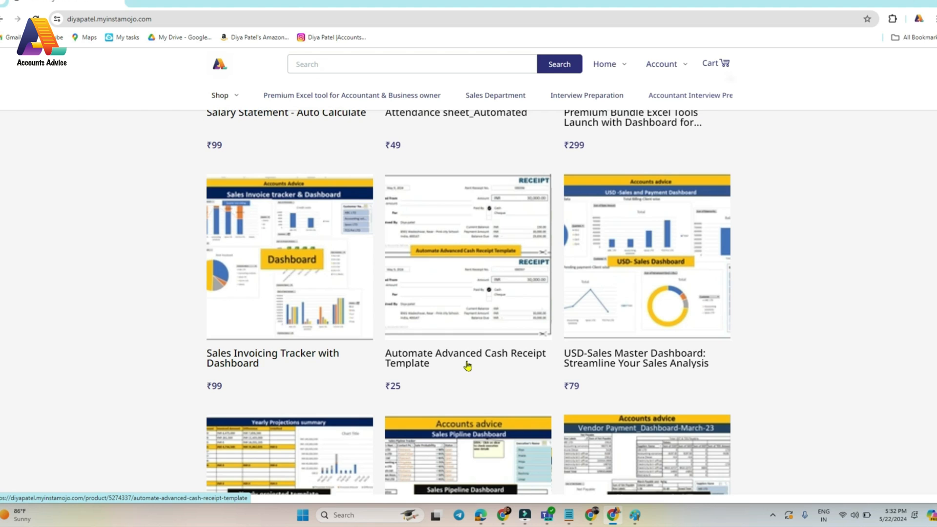
pyautogui.scroll(-5, 468, 366)
pyautogui.scroll(-5, 468, 366)
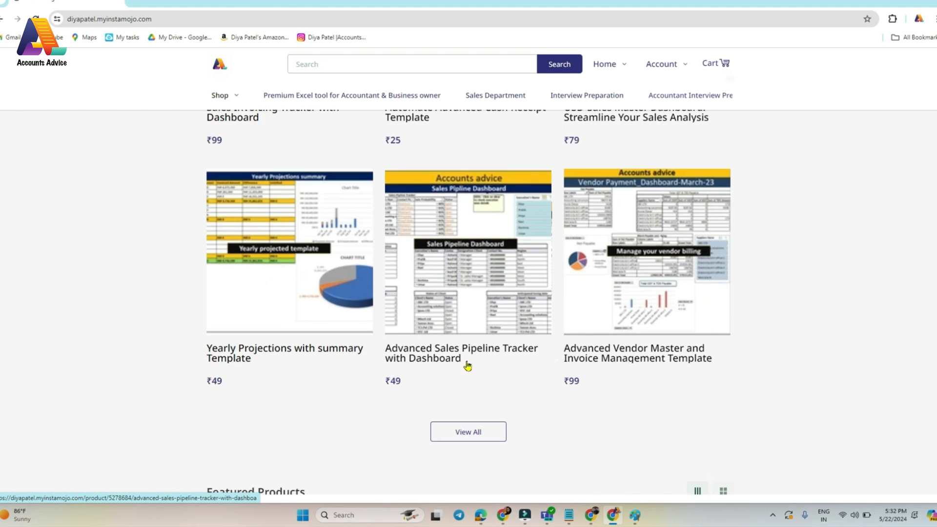
pyautogui.scroll(-5, 467, 365)
pyautogui.scroll(-5, 468, 365)
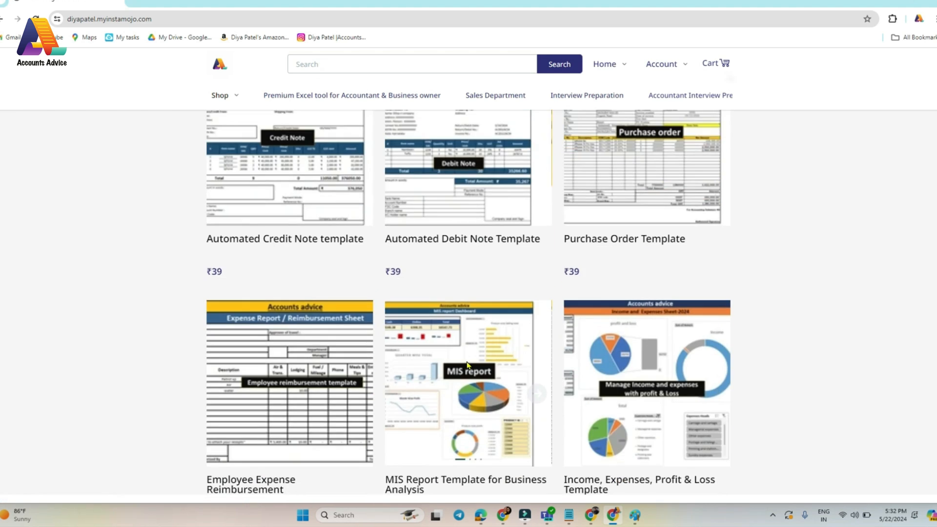
pyautogui.scroll(-5, 468, 365)
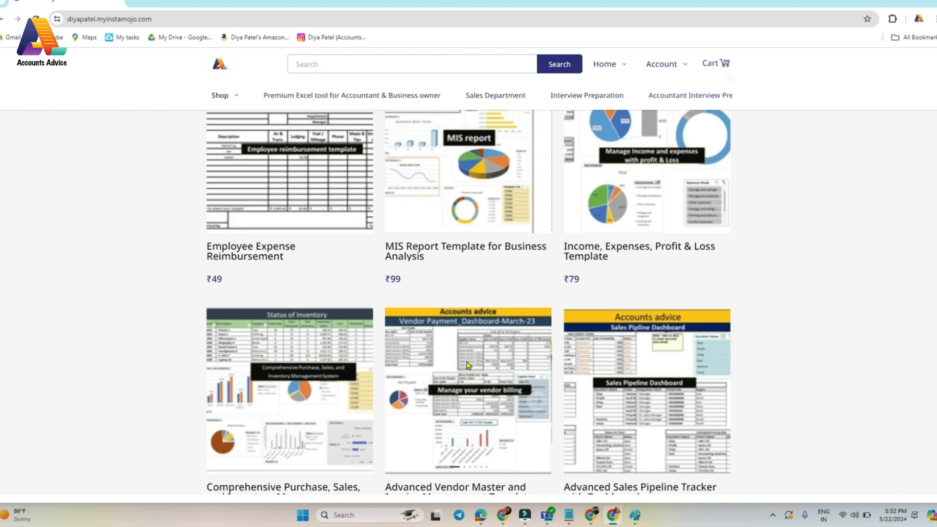
pyautogui.scroll(15, 468, 366)
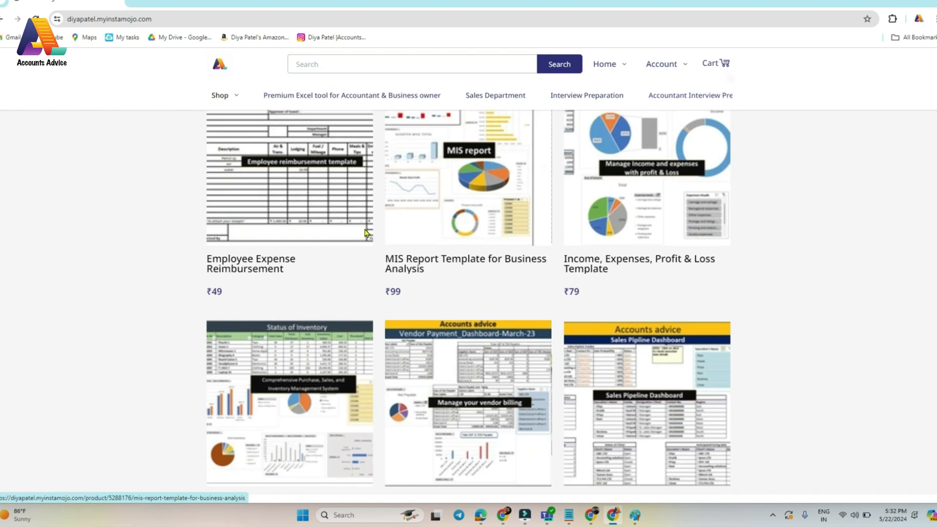
pyautogui.scroll(15, 458, 359)
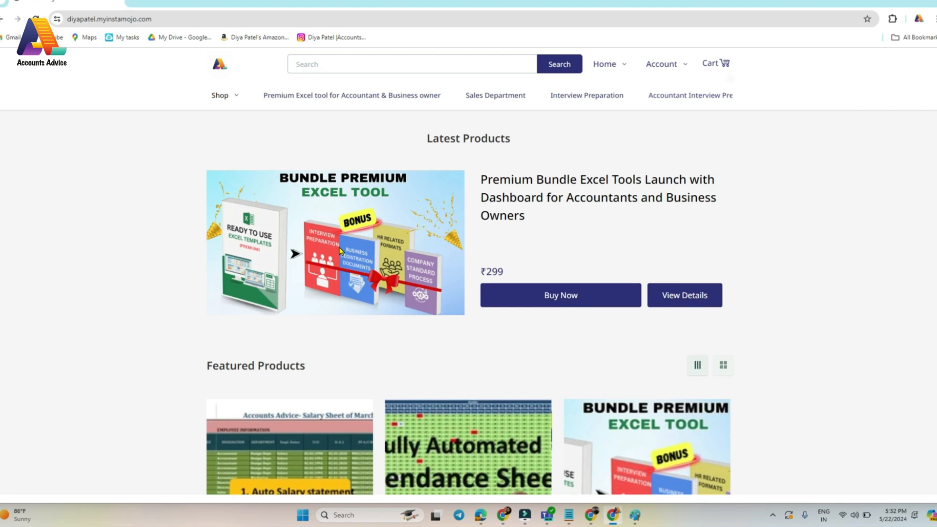
# Open the details of the Premium Bundle Excel Tools product and read its description of included templates
pyautogui.click(700, 298)
pyautogui.scroll(-4, 399, 289)
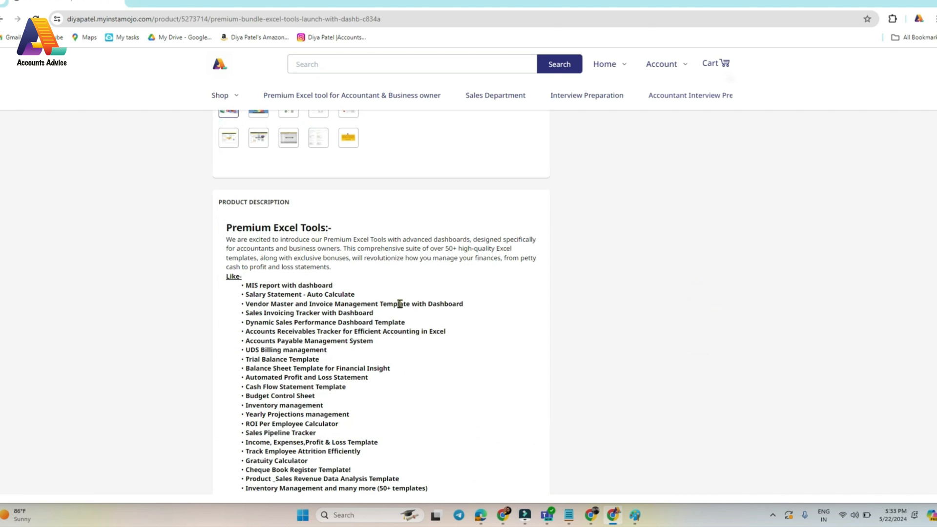
pyautogui.scroll(-5, 399, 306)
pyautogui.scroll(5, 393, 318)
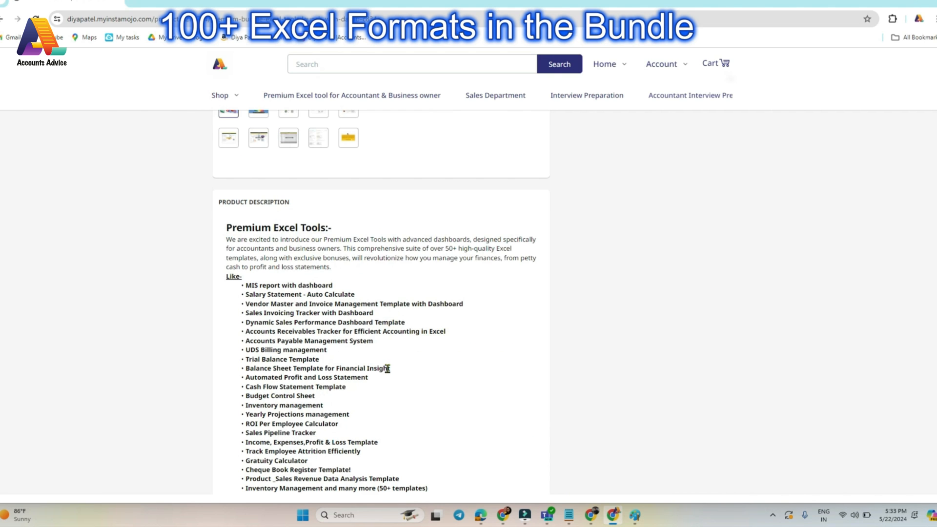
pyautogui.scroll(-5, 387, 368)
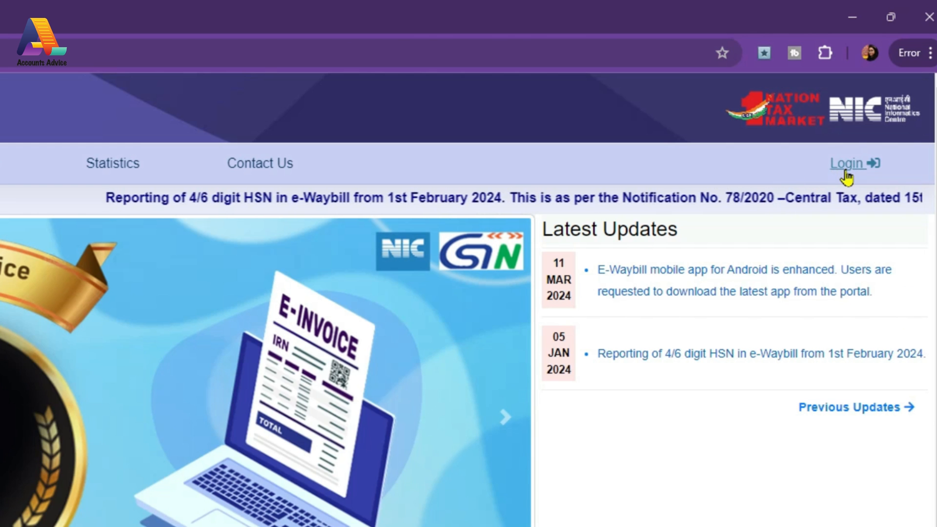
# Go to the e-Way Bill portal's login and open the Clients master from the signed-in main menu
pyautogui.click(847, 164)
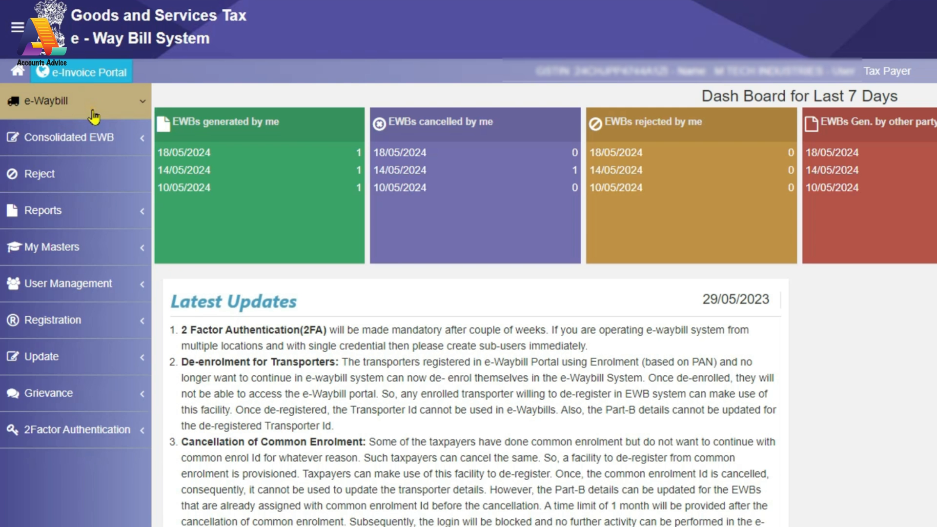
pyautogui.click(94, 116)
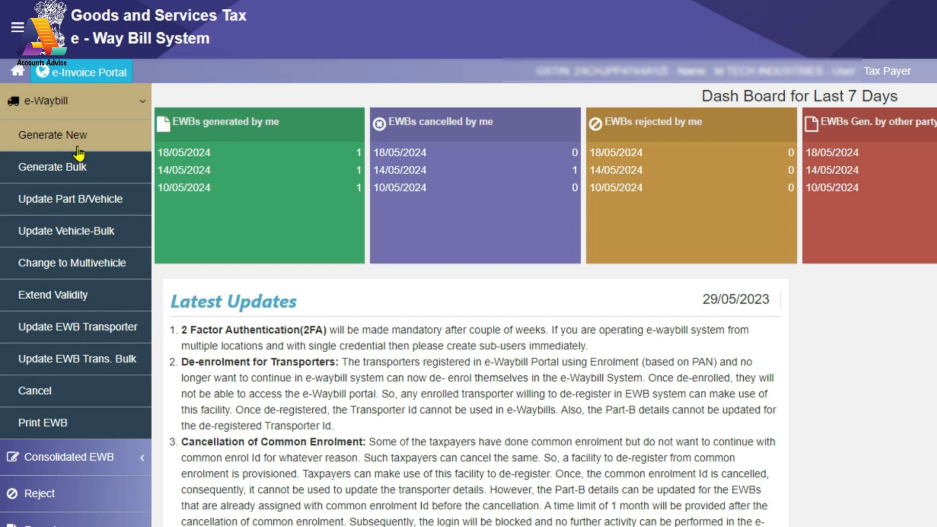
pyautogui.click(79, 104)
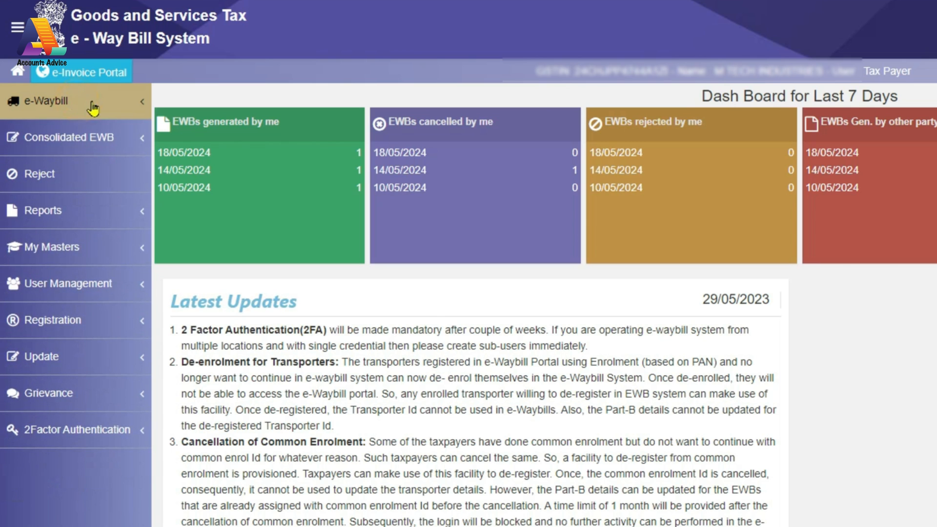
pyautogui.click(63, 255)
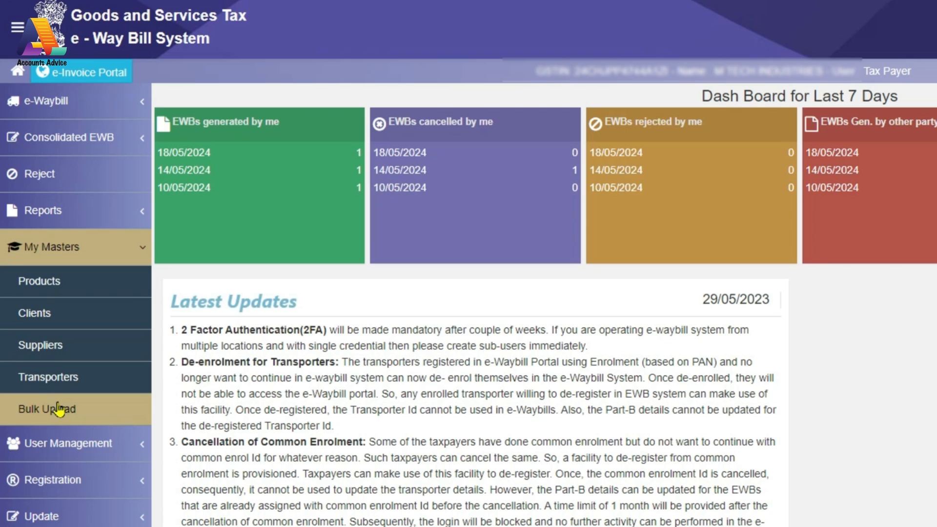
pyautogui.click(46, 315)
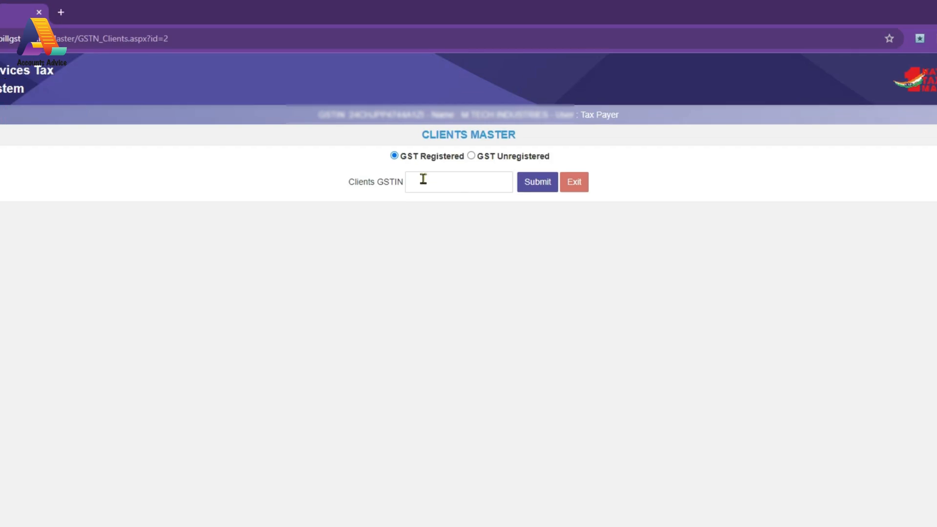
# Look up a GST-registered client in the Clients master by submitting the client's GSTIN
pyautogui.click(435, 145)
pyautogui.hotkey('ctrl', 'v')
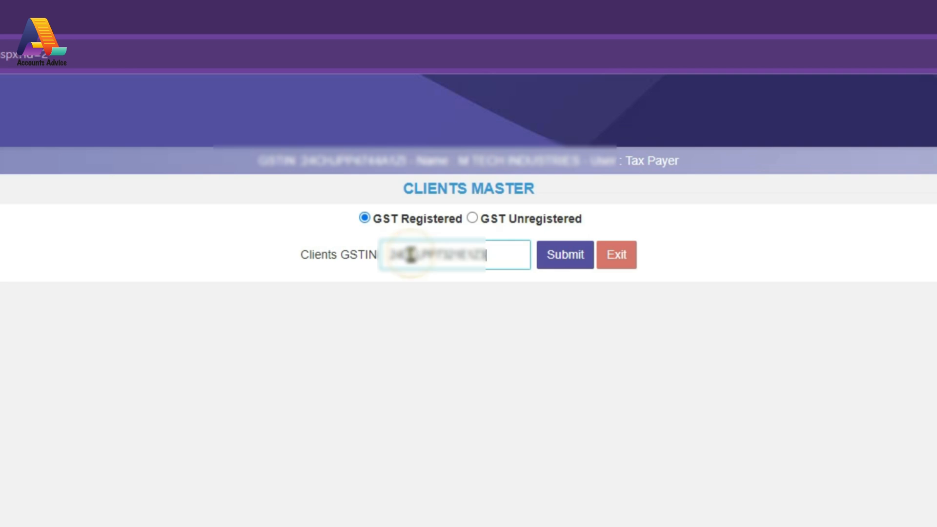
pyautogui.click(565, 254)
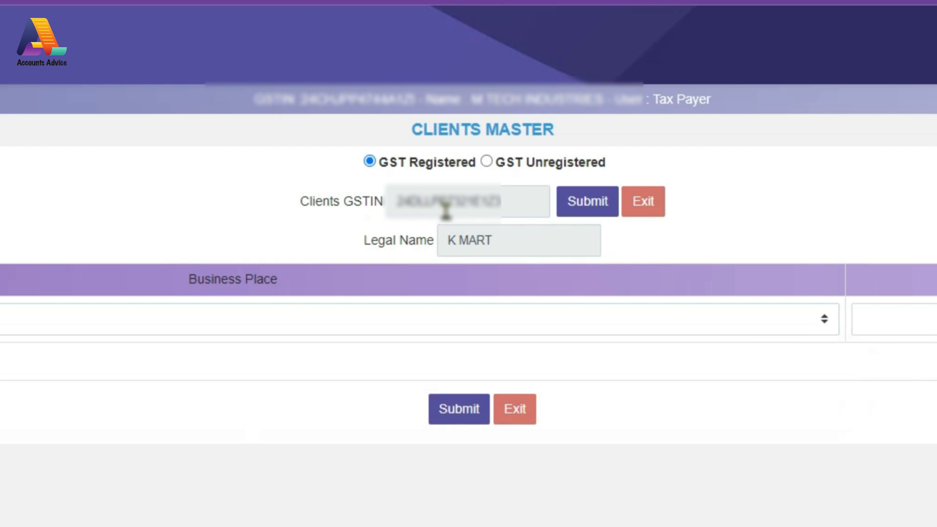
# Save the client with its principal place as business place and an approximate distance of 350 km
pyautogui.click(254, 318)
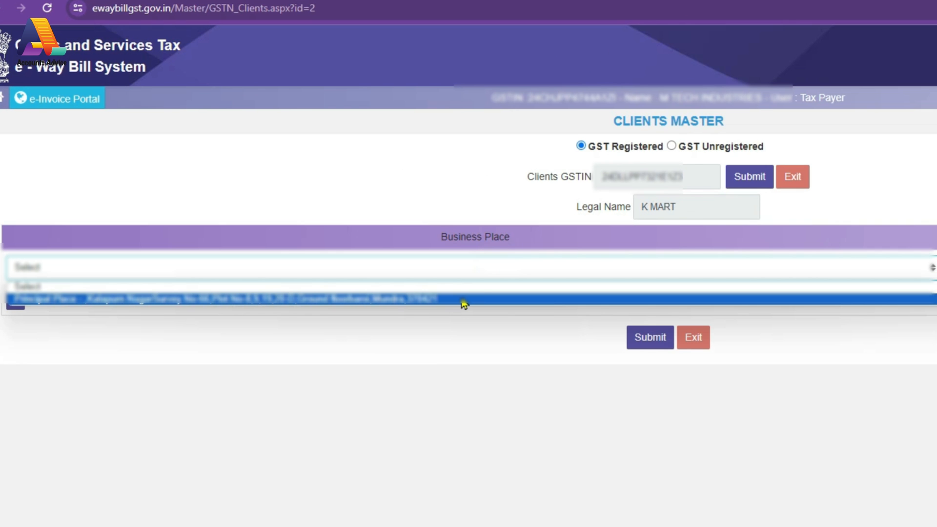
pyautogui.click(330, 230)
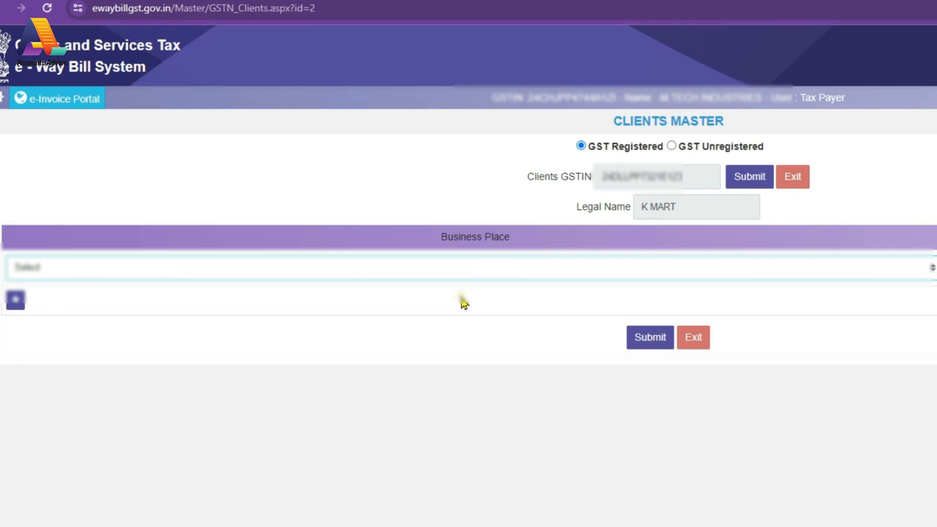
pyautogui.click(732, 205)
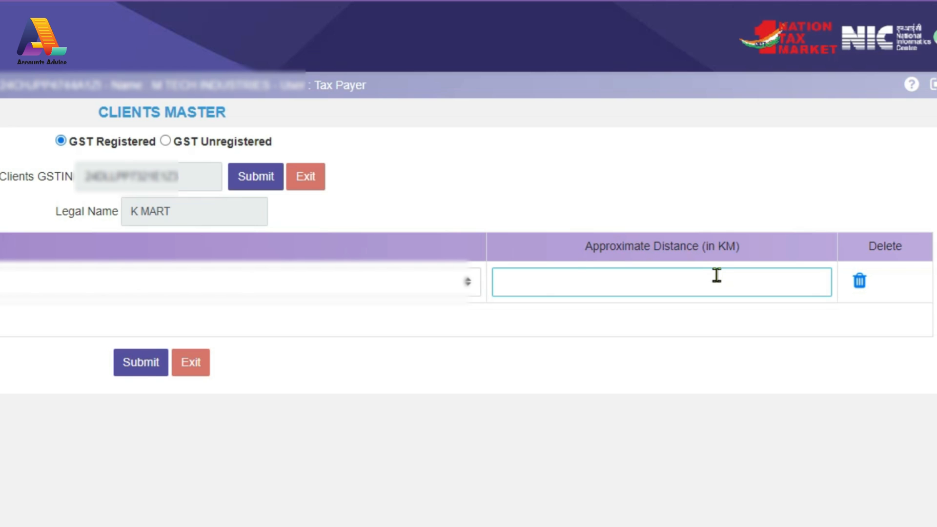
pyautogui.write('350')
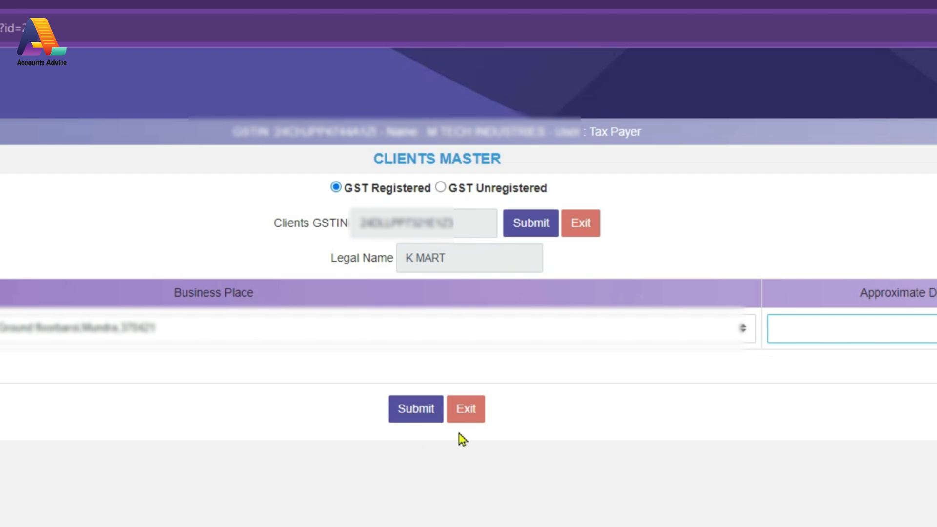
pyautogui.click(130, 363)
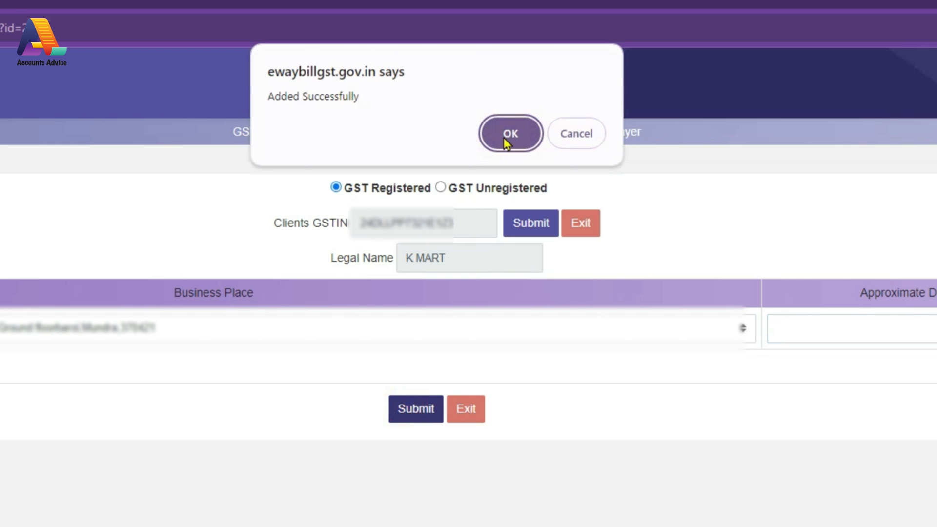
pyautogui.click(505, 136)
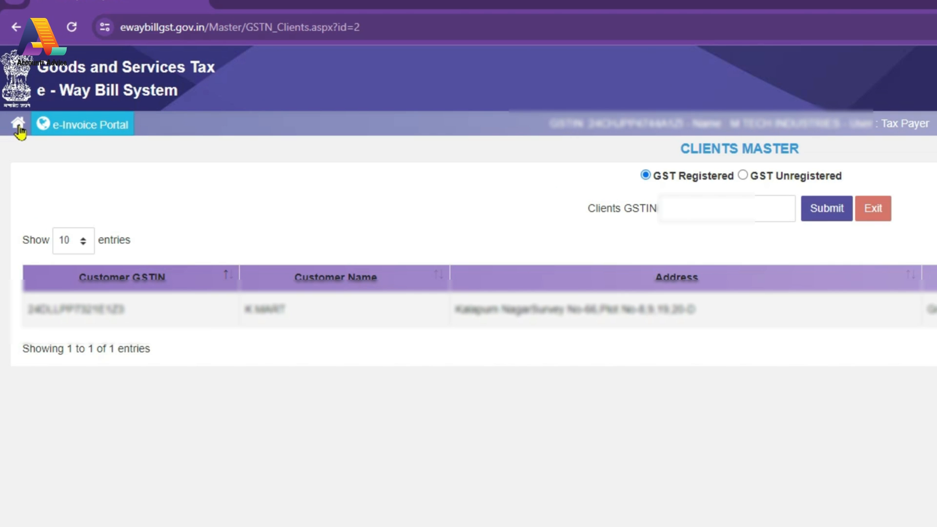
# Return to the main menu and open the entry form for generating a new e-waybill
pyautogui.click(12, 91)
pyautogui.click(53, 208)
pyautogui.click(83, 347)
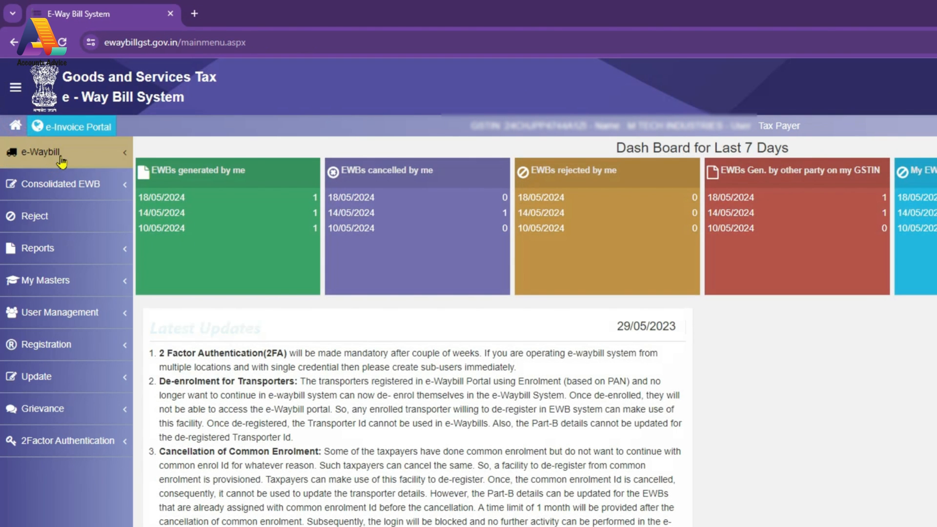
pyautogui.click(60, 162)
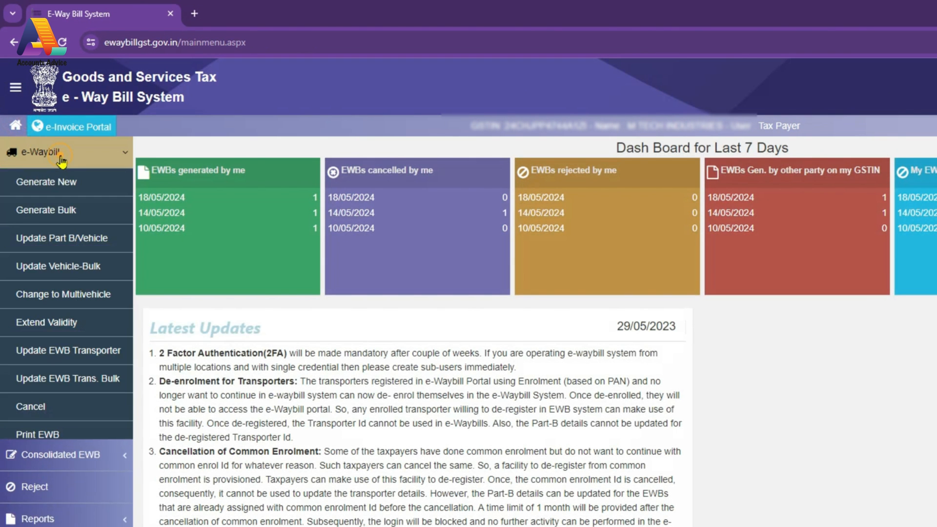
pyautogui.click(47, 181)
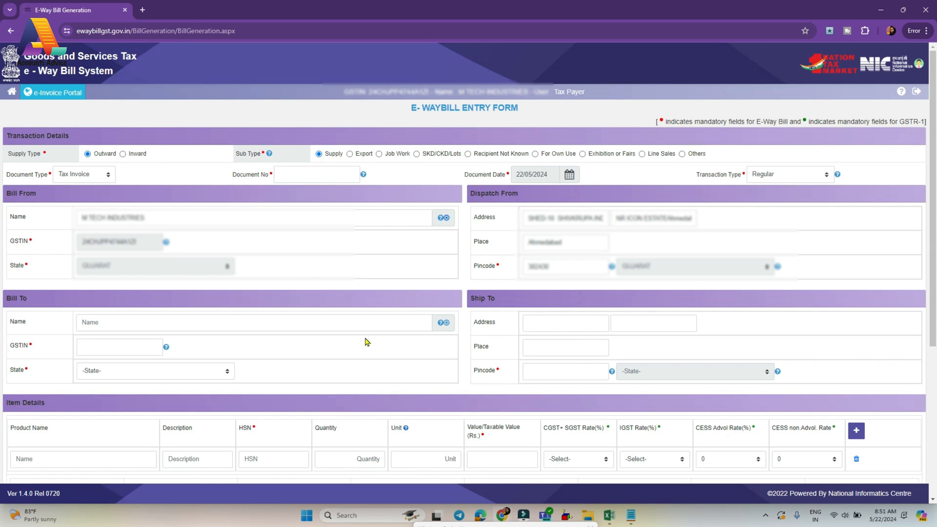
# Review the tax invoice in Excel, then return to the e-waybill form and consult the Sub Type help
pyautogui.click(609, 516)
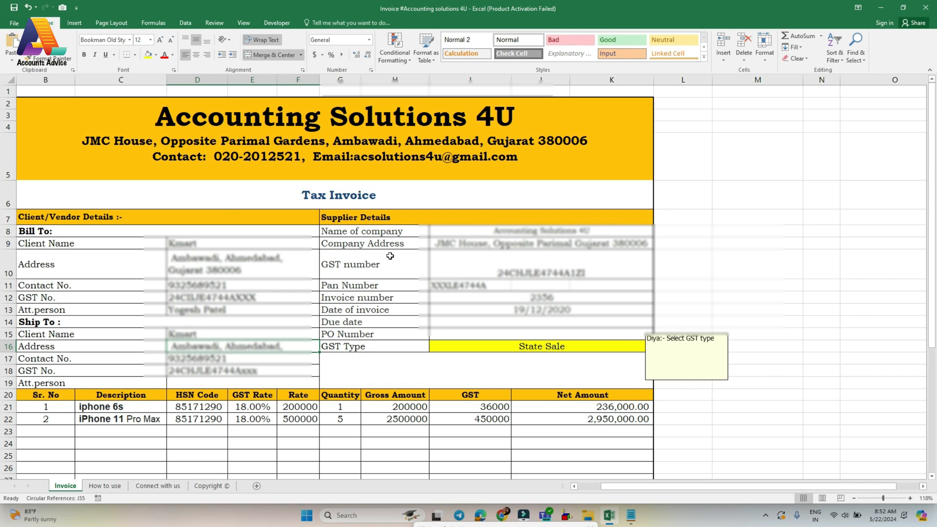
pyautogui.hotkey('alt', 'Tab')
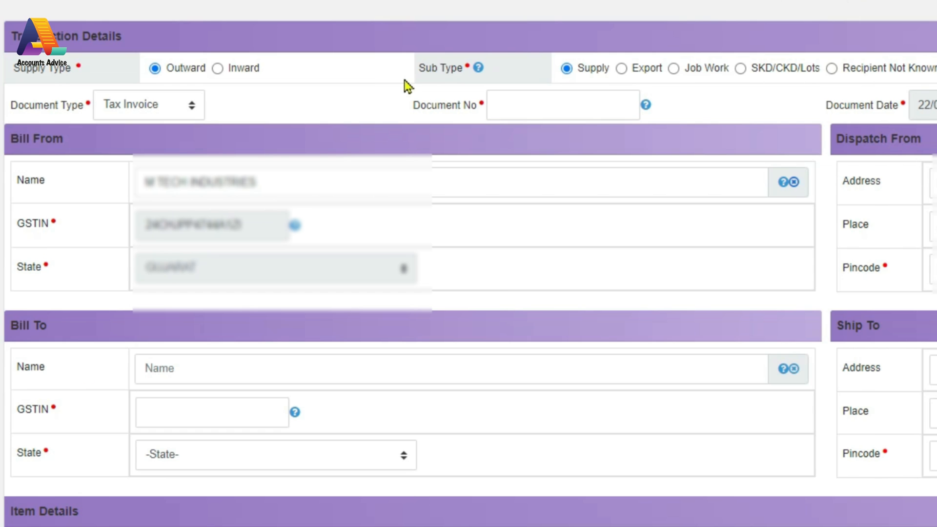
pyautogui.click(478, 72)
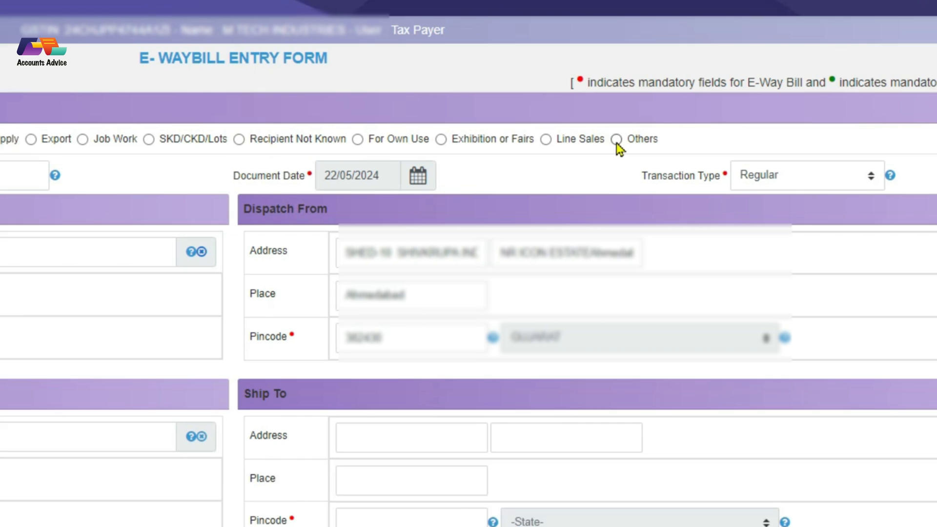
# Switch the sub type to Others and back to Supply, checking the document types offered for each
pyautogui.click(707, 160)
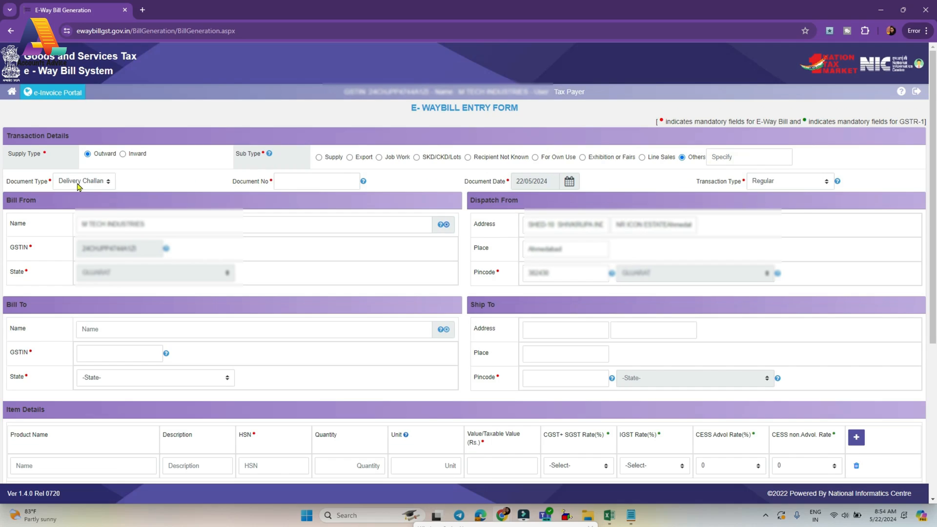
pyautogui.click(80, 184)
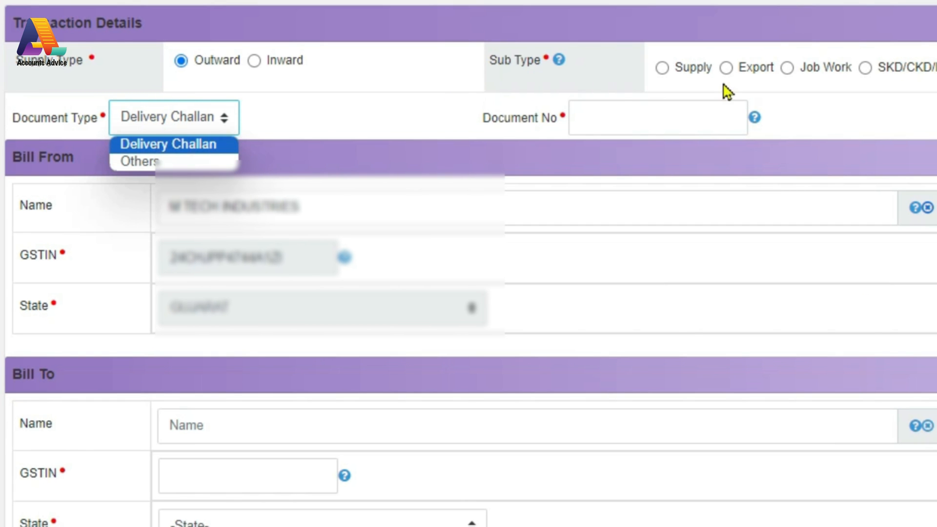
pyautogui.click(662, 68)
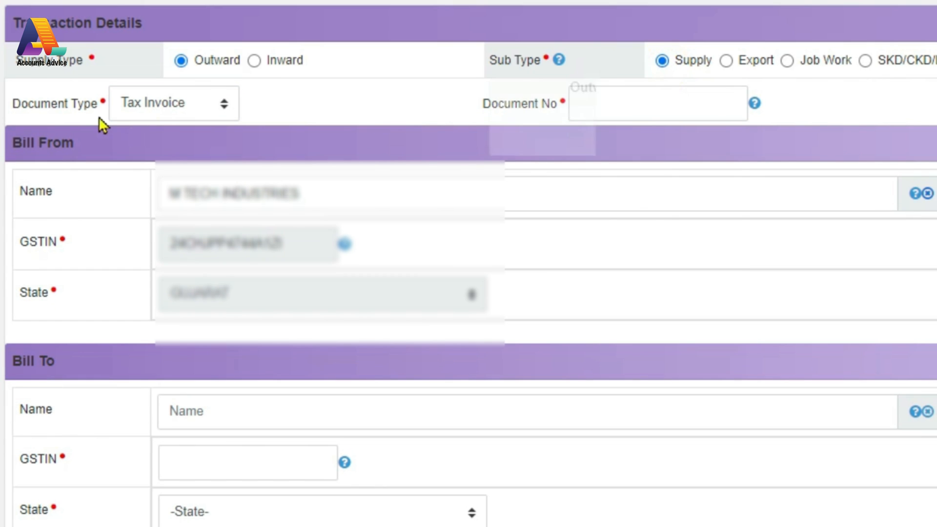
pyautogui.click(150, 110)
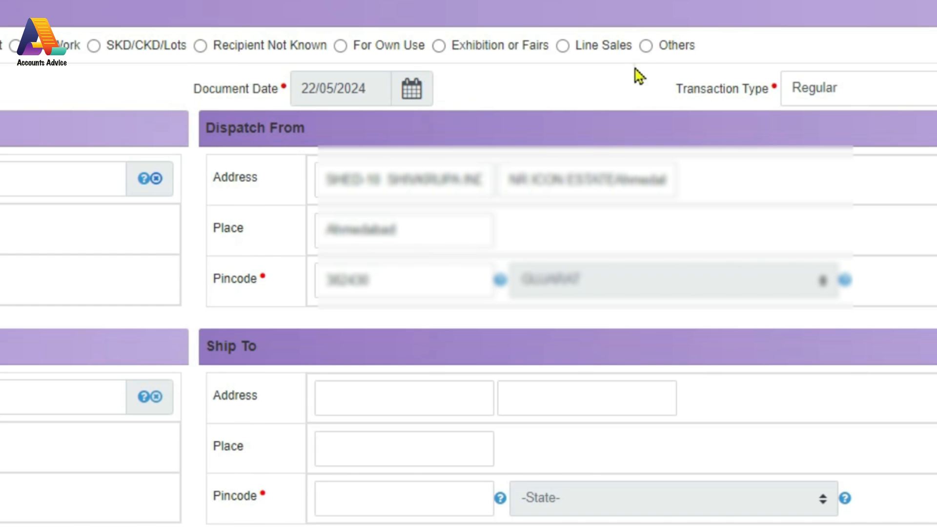
# Set the sub type to Others and check its Specify field and the document types offered
pyautogui.click(645, 47)
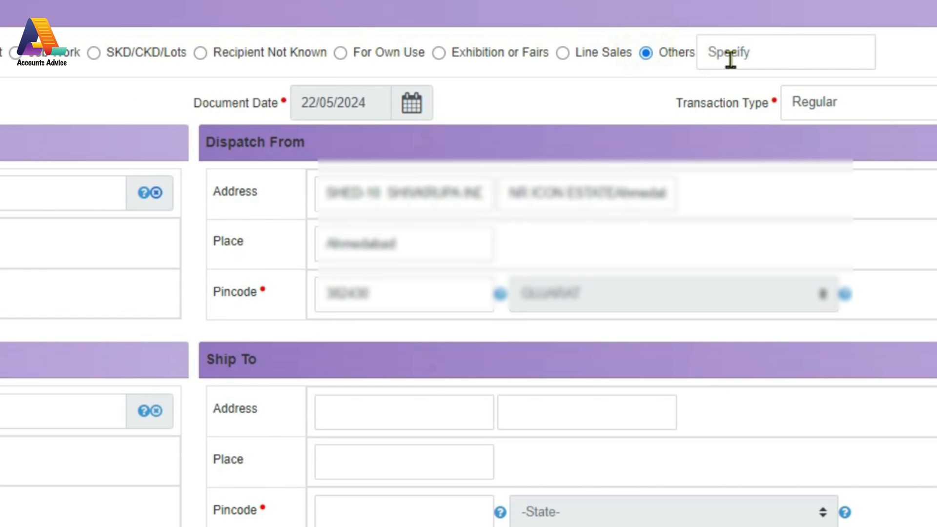
pyautogui.click(730, 56)
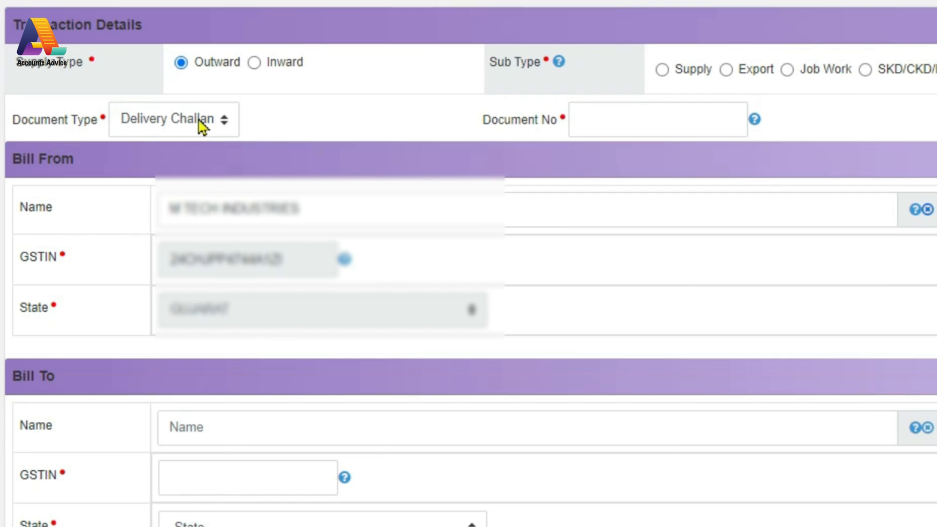
pyautogui.click(200, 124)
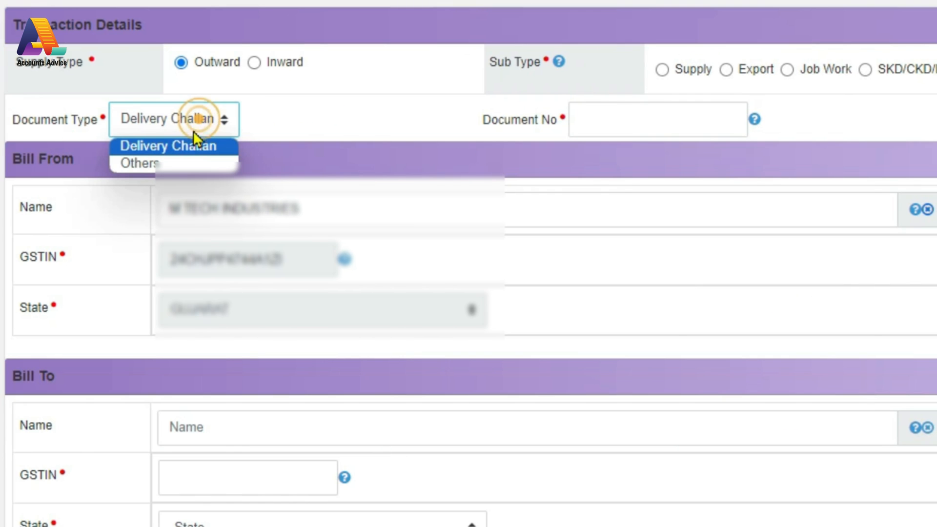
pyautogui.click(408, 125)
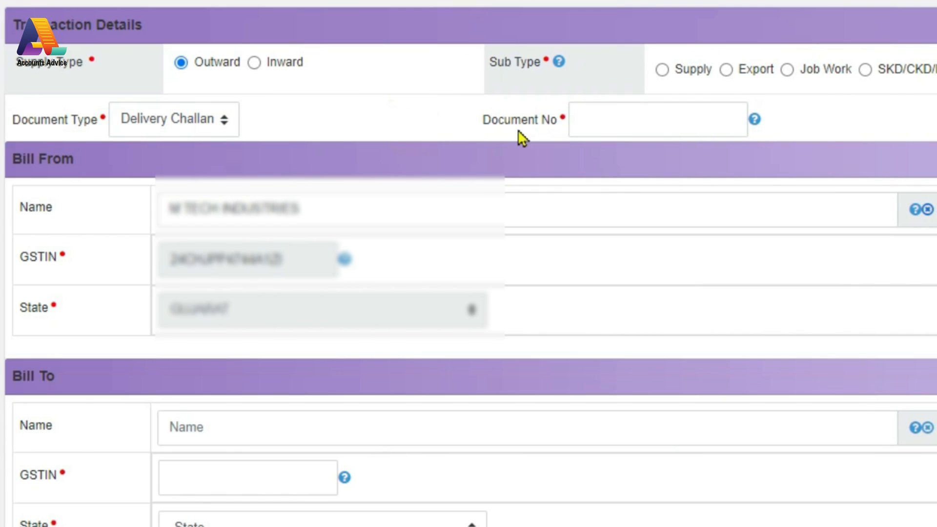
pyautogui.click(618, 126)
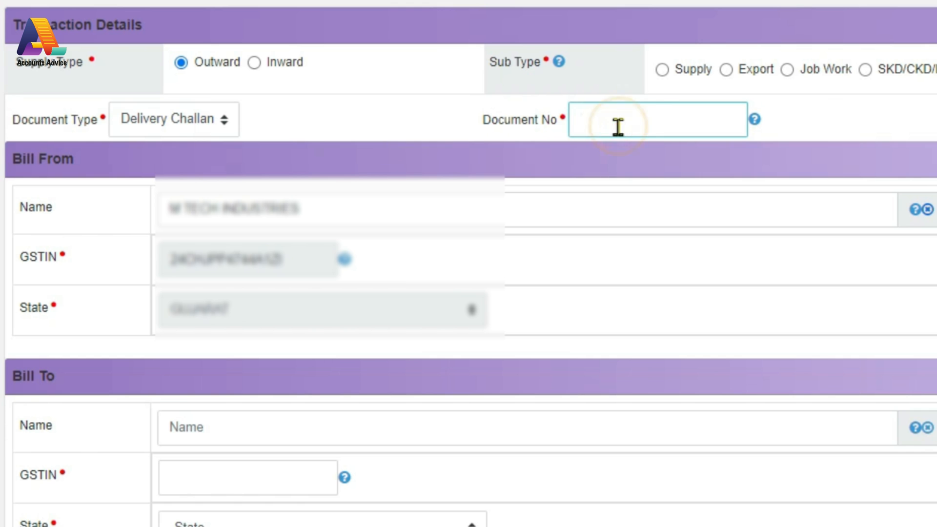
# Set the sub type to Supply and the document type to Tax Invoice, checking the invoice in Excel
pyautogui.click(659, 71)
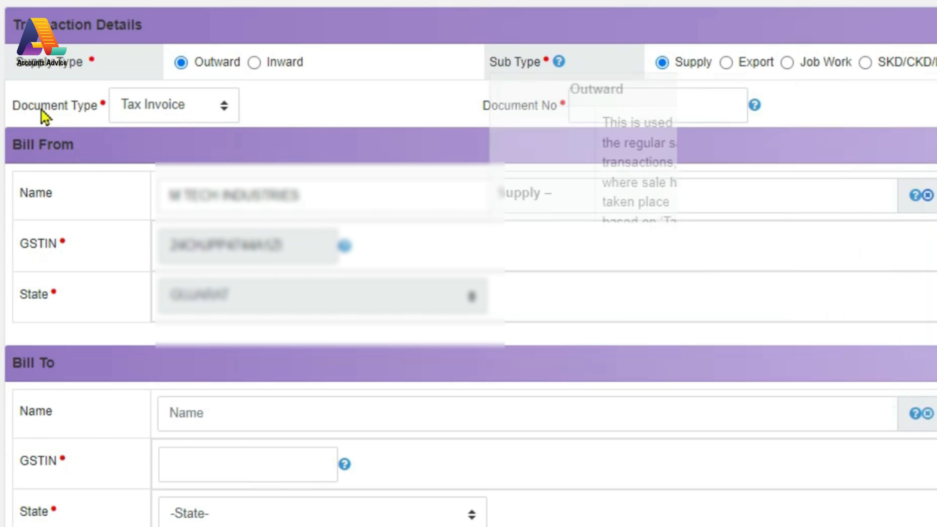
pyautogui.click(155, 113)
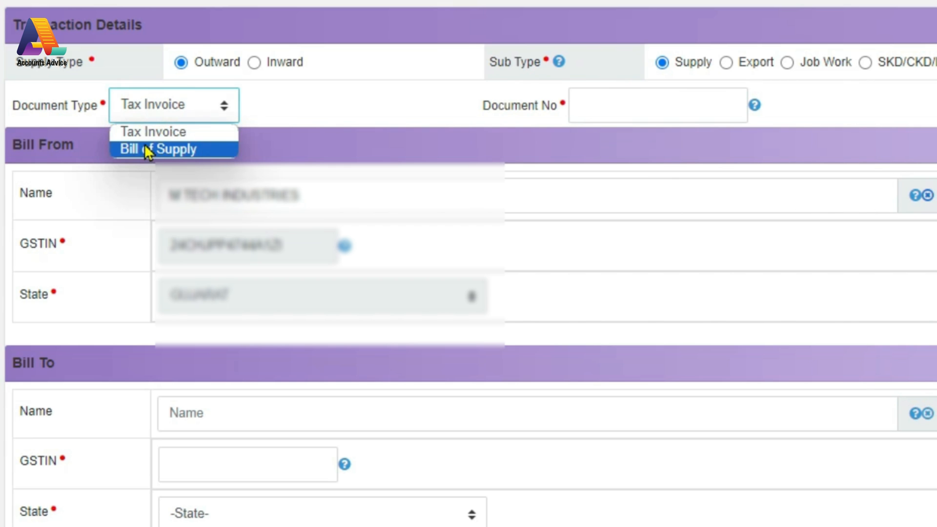
pyautogui.click(152, 134)
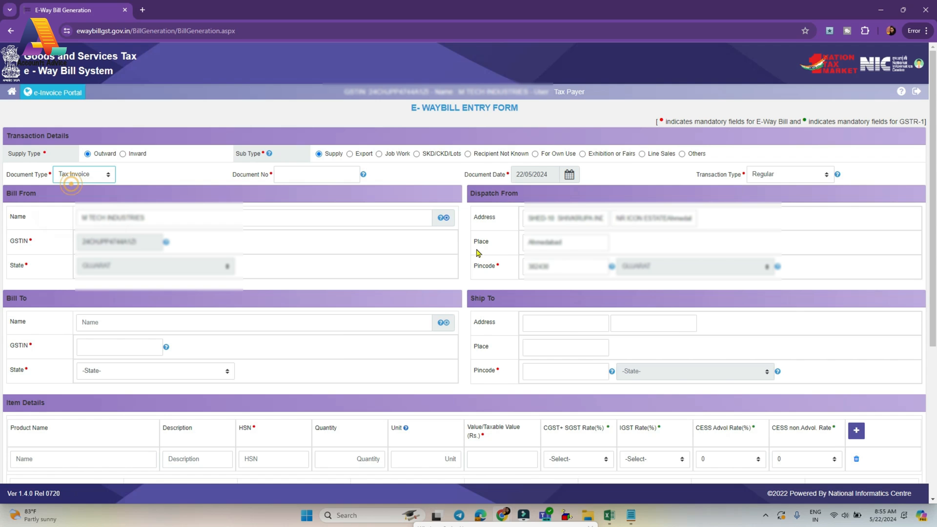
pyautogui.click(609, 512)
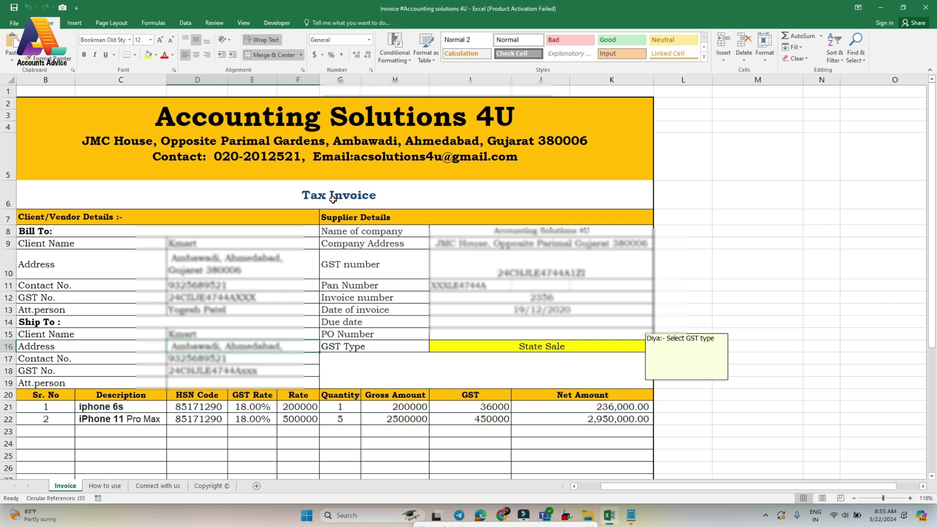
pyautogui.hotkey('alt', 'Tab')
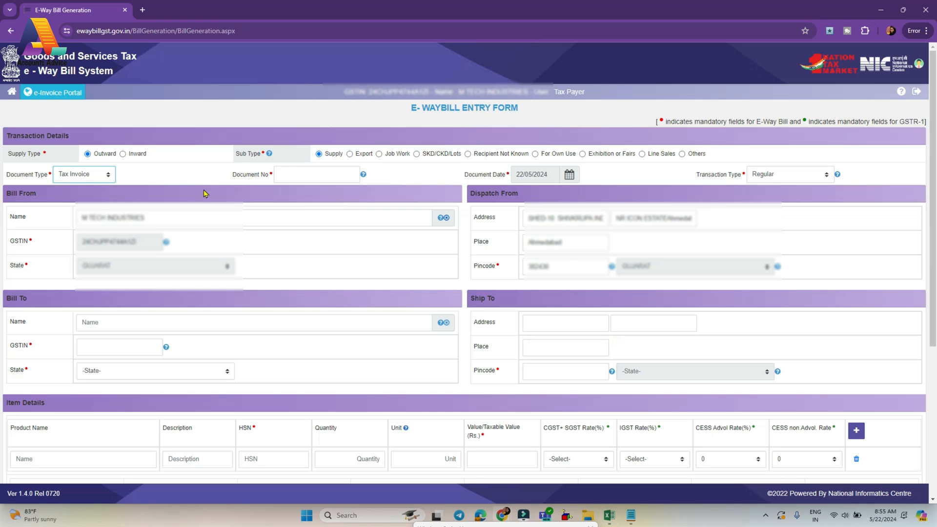
# Enter the Excel invoice's number 2356 as the document number and set the document date to 22/05/2024
pyautogui.click(290, 173)
pyautogui.hotkey('alt', 'Tab')
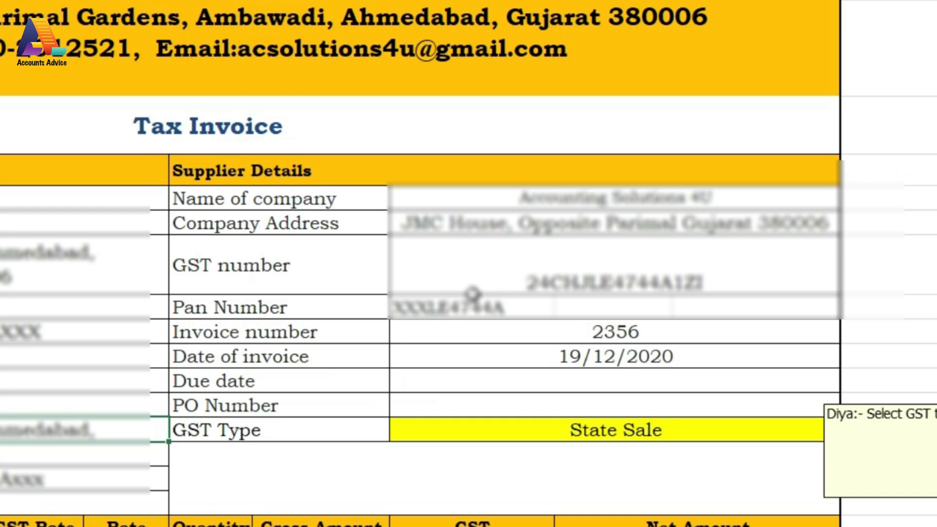
pyautogui.click(447, 325)
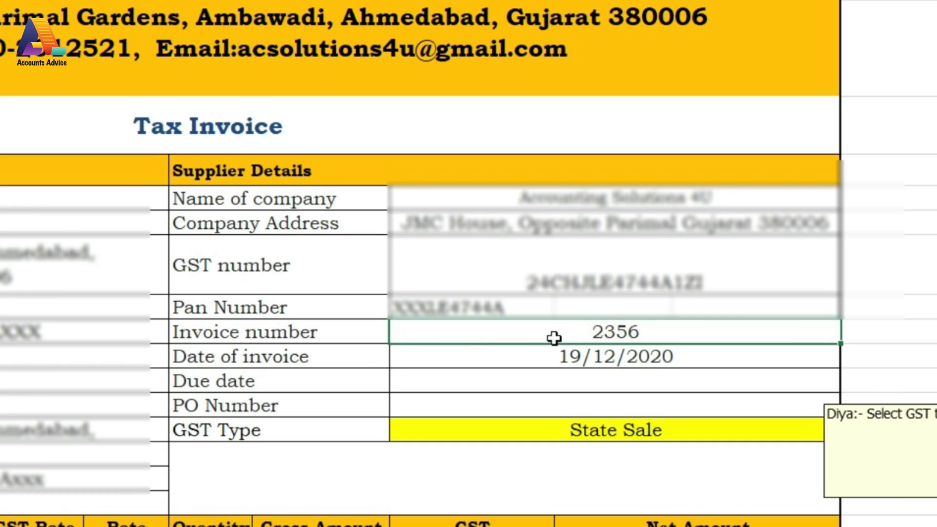
pyautogui.hotkey('alt', 'Tab')
pyautogui.write('2356')
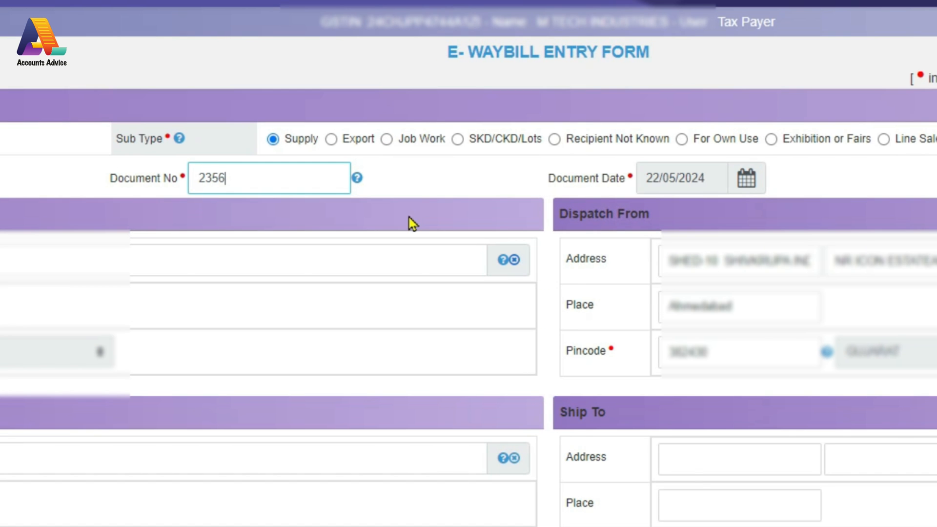
pyautogui.click(422, 173)
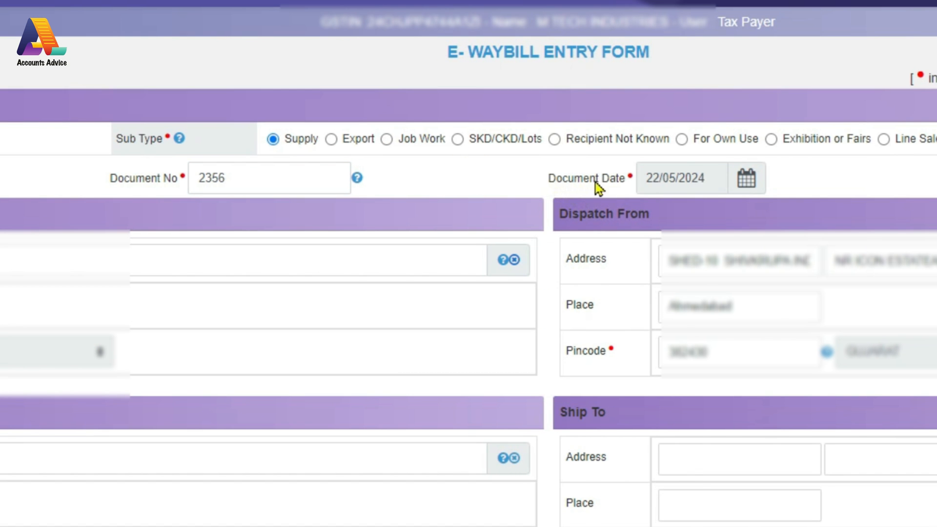
pyautogui.click(754, 184)
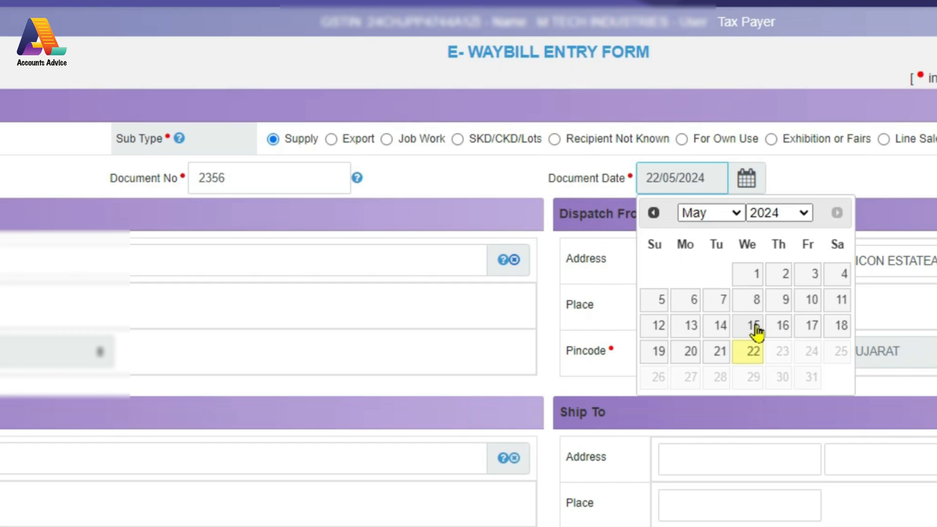
pyautogui.click(754, 352)
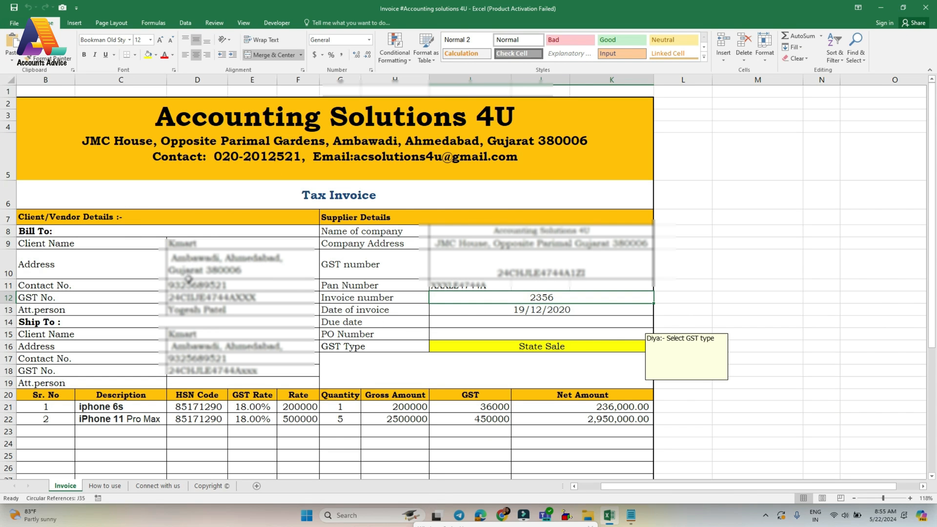
# Return from the Excel invoice to the e-waybill form and select Regular as the transaction type
pyautogui.hotkey('alt', 'Tab')
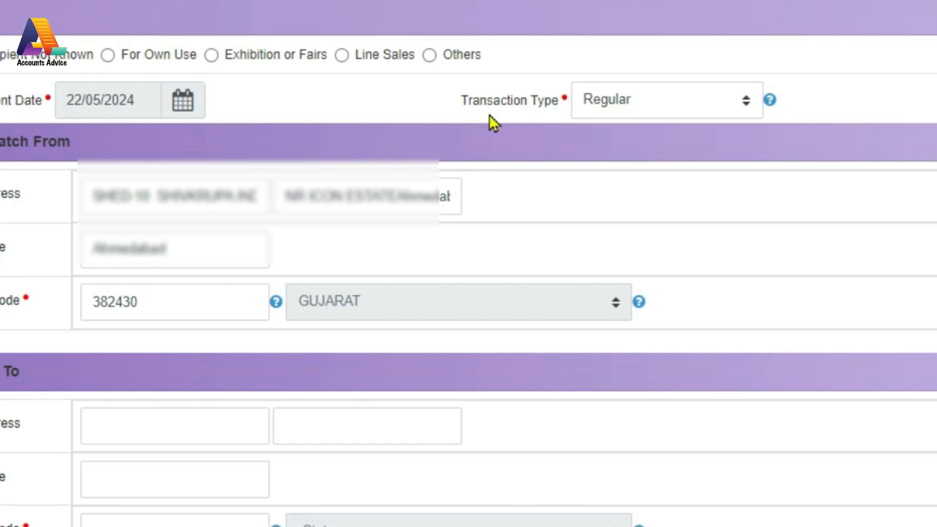
pyautogui.click(623, 108)
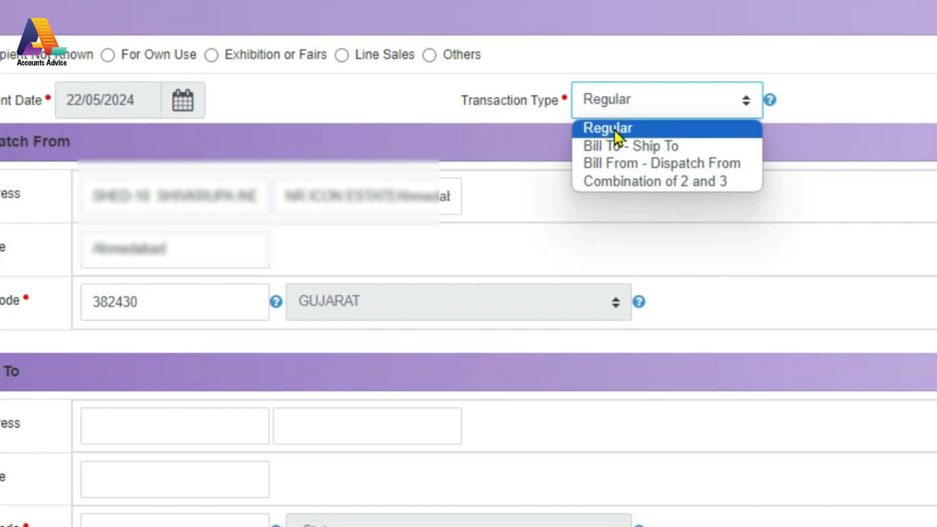
pyautogui.click(613, 128)
pyautogui.click(634, 103)
pyautogui.click(616, 132)
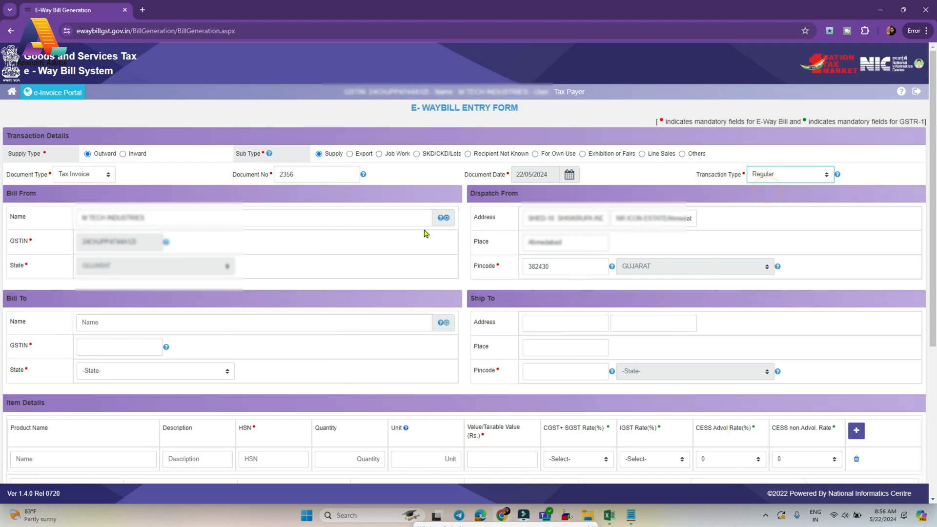
# Examine the Bill To and Ship To addresses on the tax invoice in Excel
pyautogui.hotkey('alt', 'Tab')
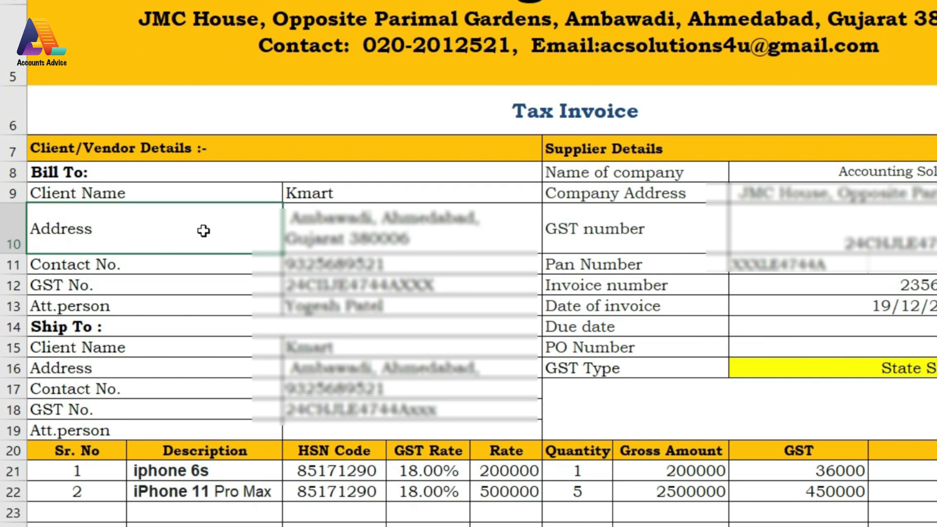
pyautogui.click(325, 227)
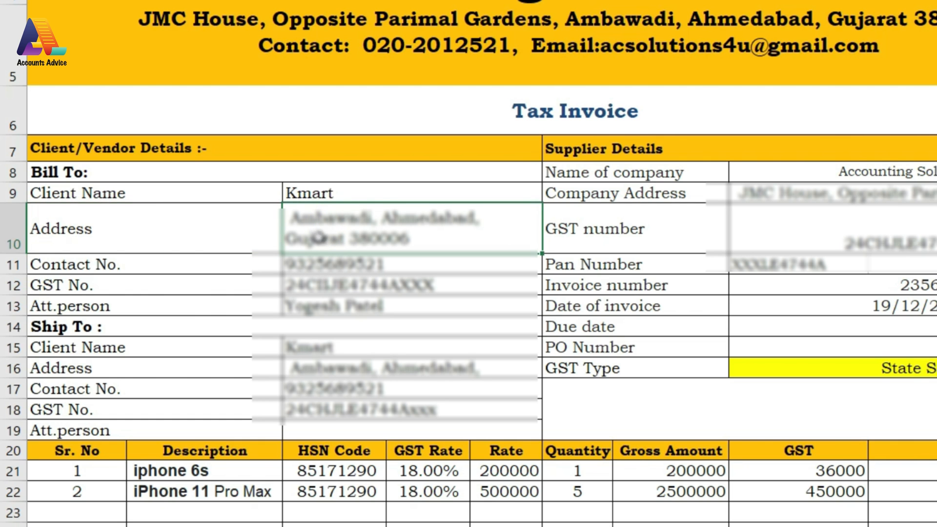
pyautogui.click(302, 367)
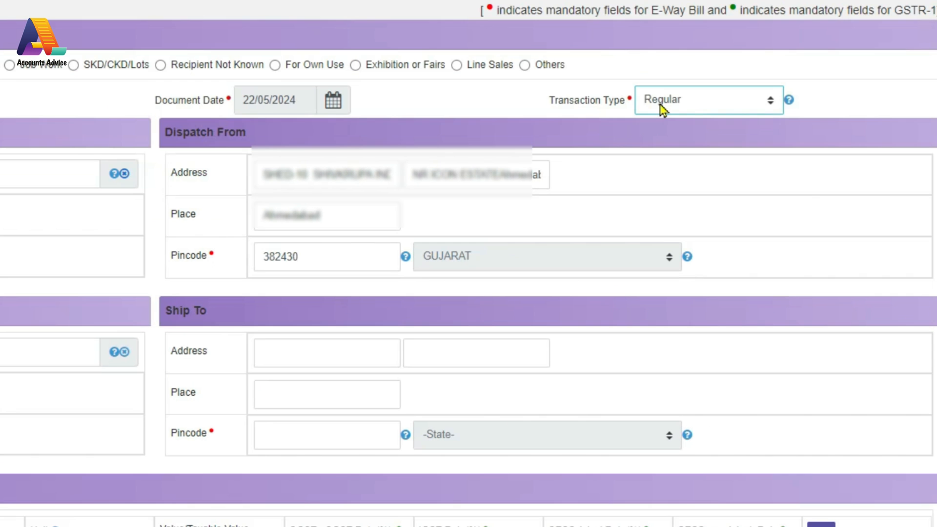
# Set the transaction type to Bill To - Ship To and compare the invoice's billing and shipping addresses in Excel
pyautogui.click(761, 177)
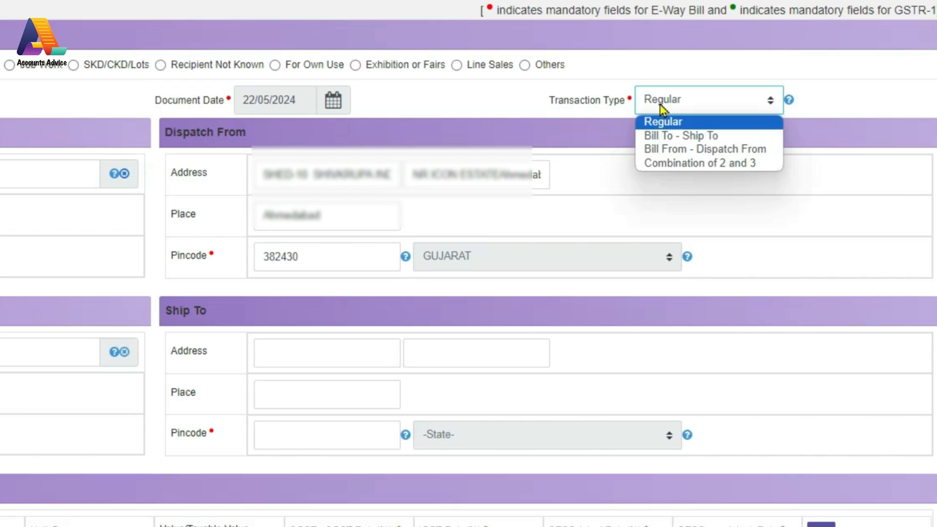
pyautogui.click(659, 136)
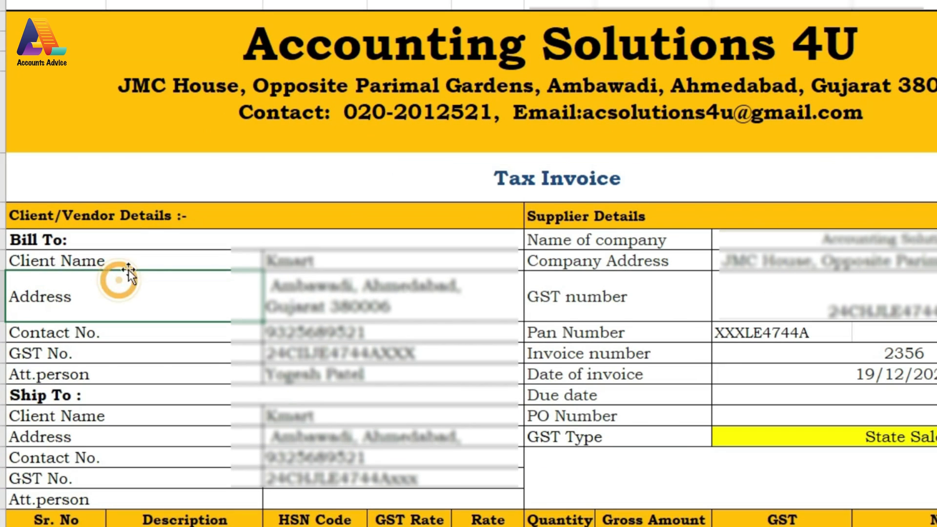
pyautogui.click(227, 258)
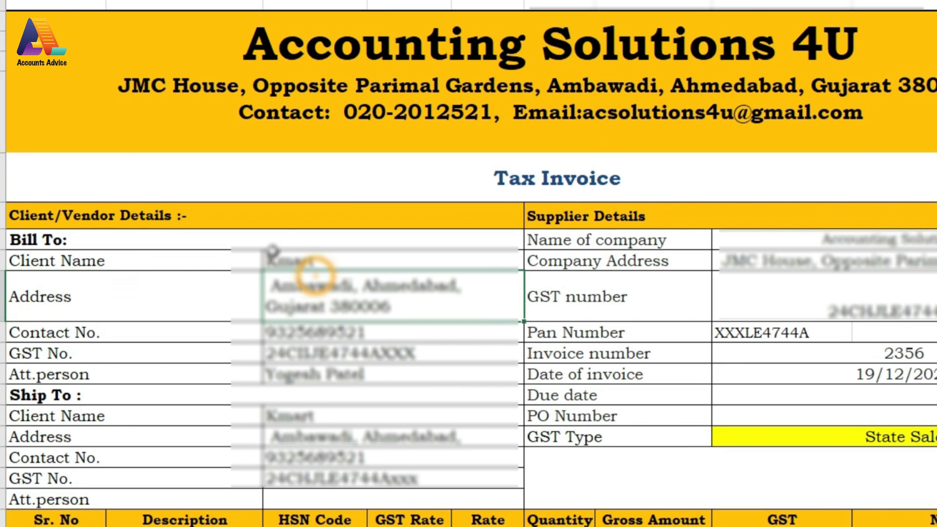
pyautogui.click(107, 437)
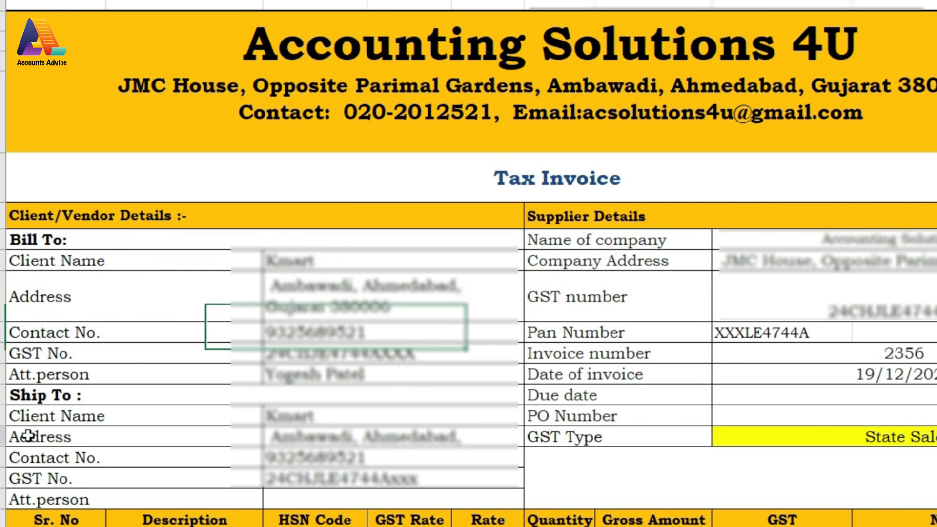
pyautogui.click(292, 439)
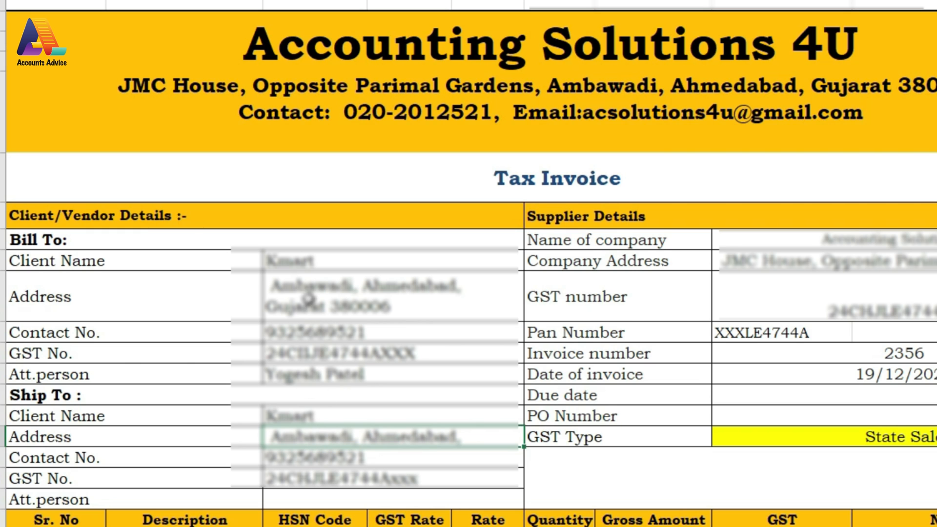
pyautogui.click(306, 288)
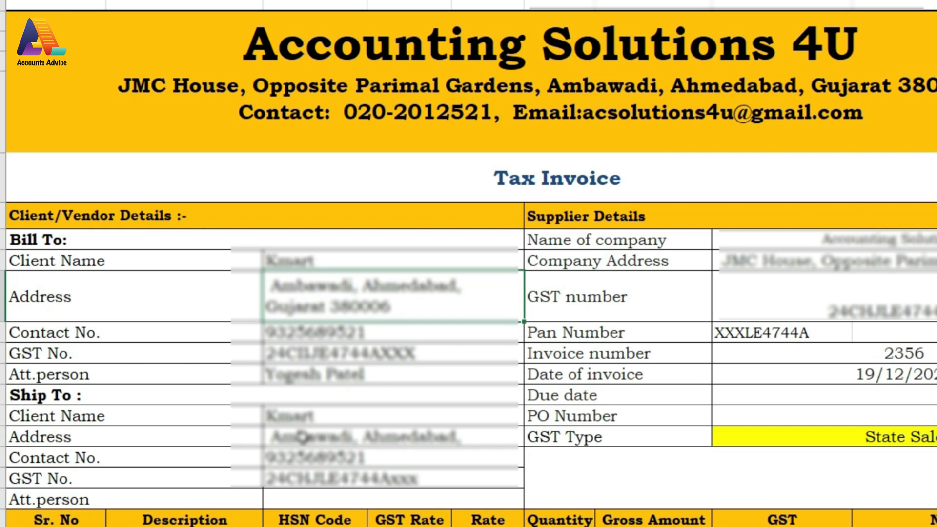
pyautogui.click(303, 436)
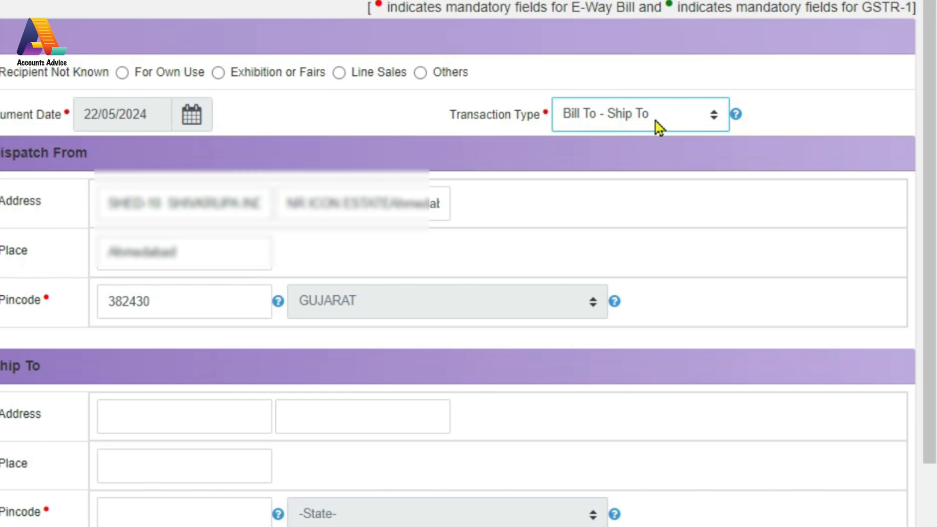
# Try the transaction types Bill From - Dispatch From and Combination of 2 and 3, and consult the Excel invoice
pyautogui.click(656, 126)
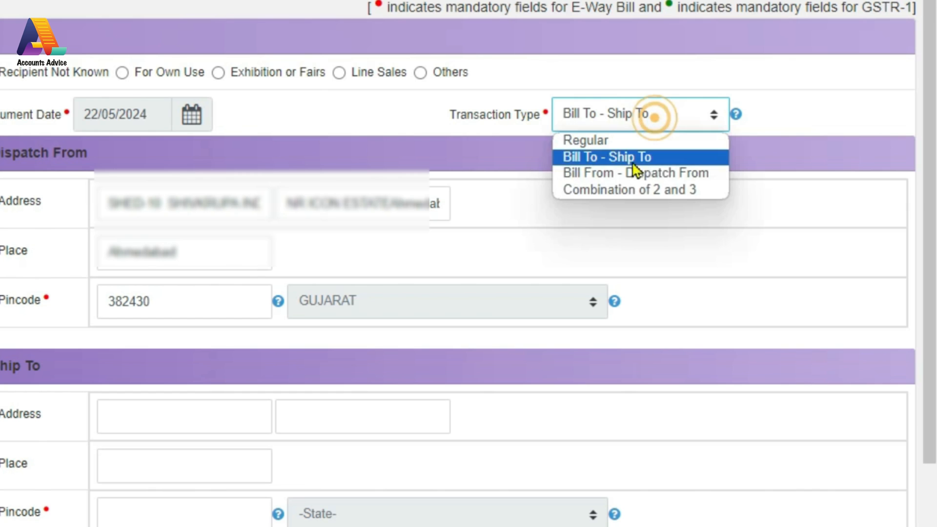
pyautogui.click(584, 175)
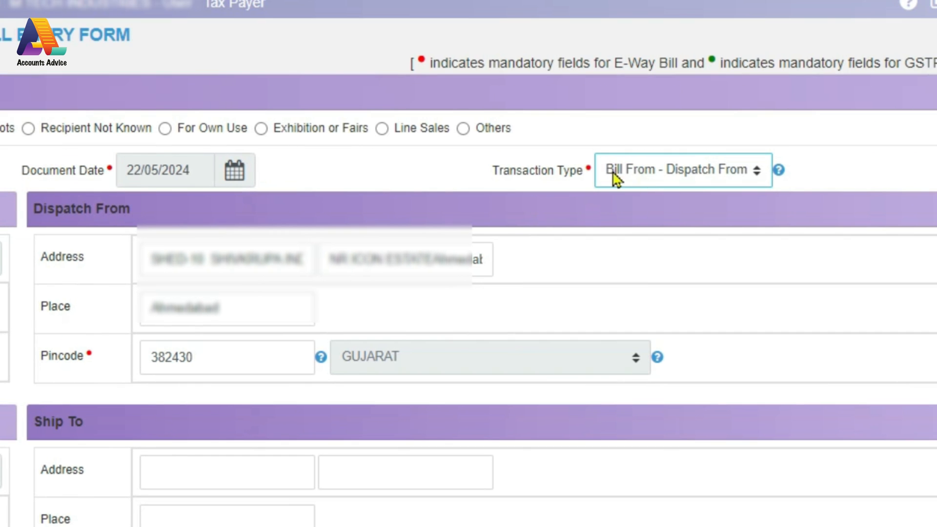
pyautogui.click(692, 184)
pyautogui.click(669, 245)
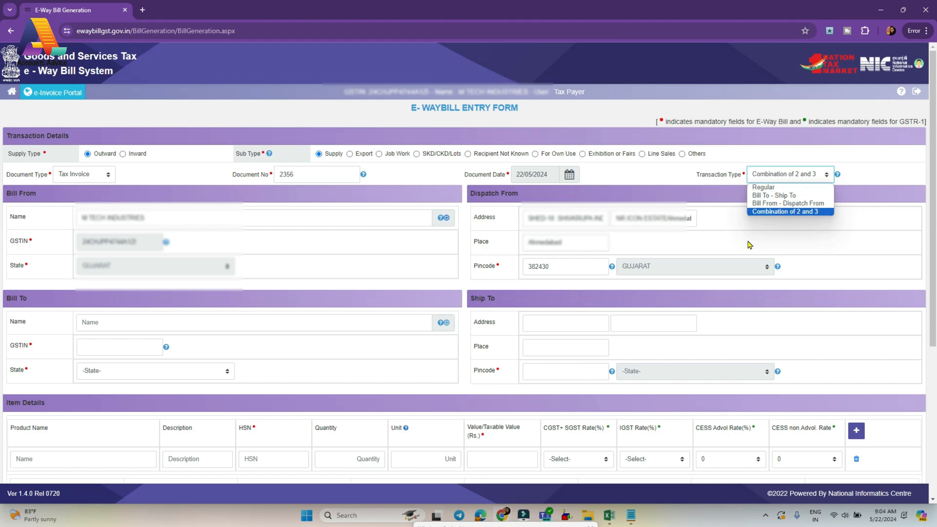
pyautogui.click(609, 515)
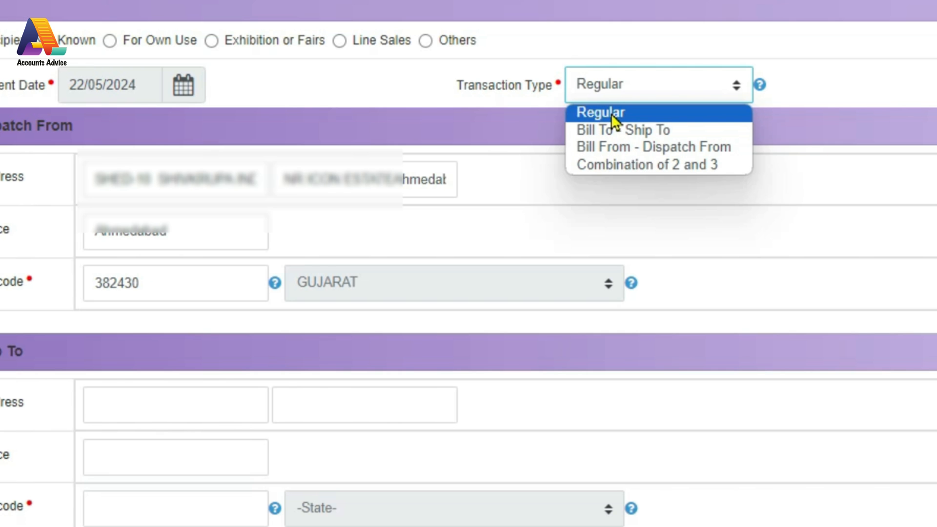
# Set the transaction type back to Regular and enter the recipient's GSTIN in the Bill To section to fill in their details
pyautogui.click(611, 113)
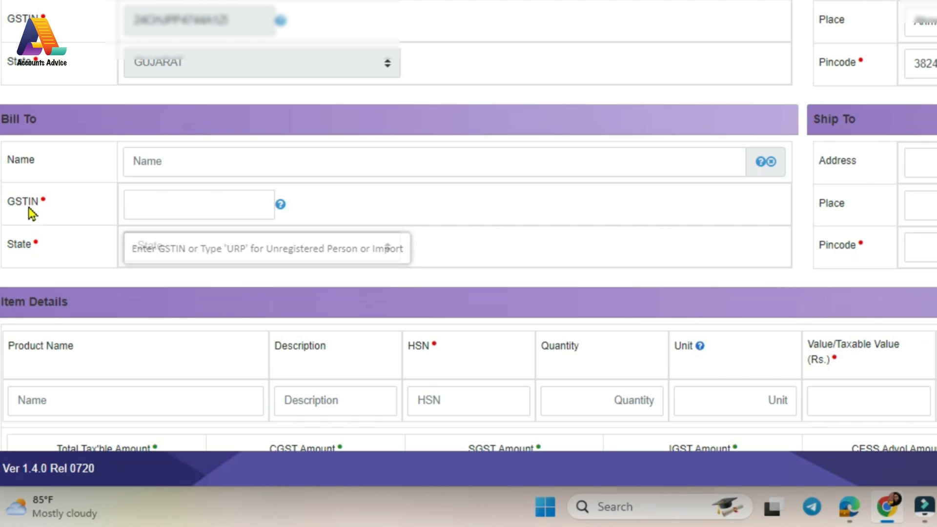
pyautogui.click(171, 205)
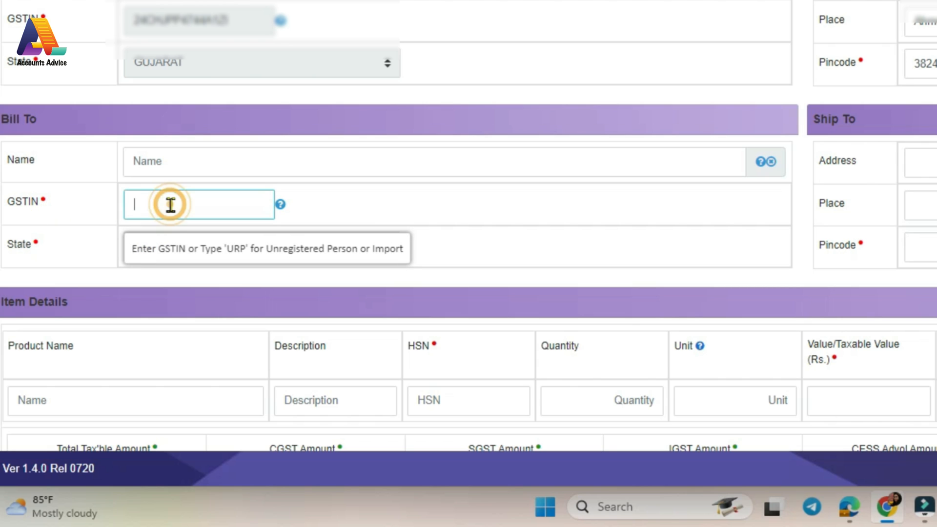
pyautogui.hotkey('ctrl', 'v')
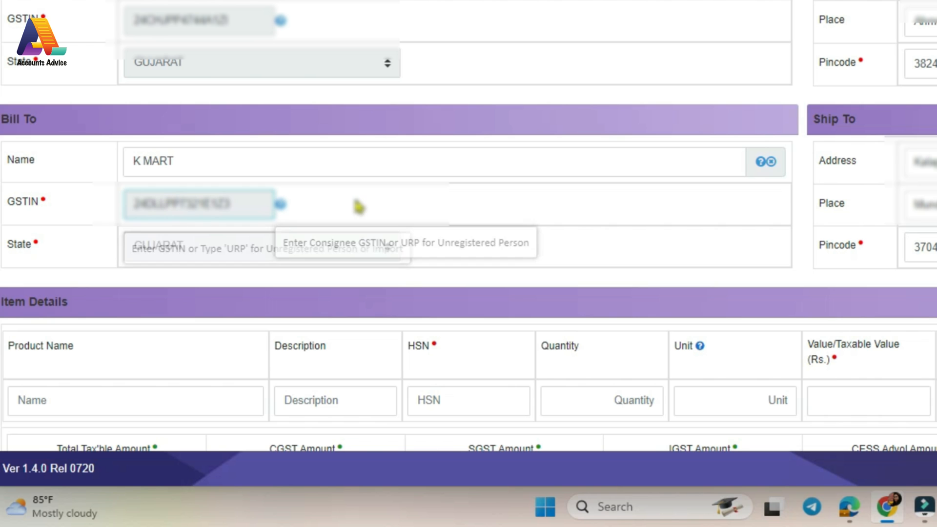
pyautogui.click(353, 199)
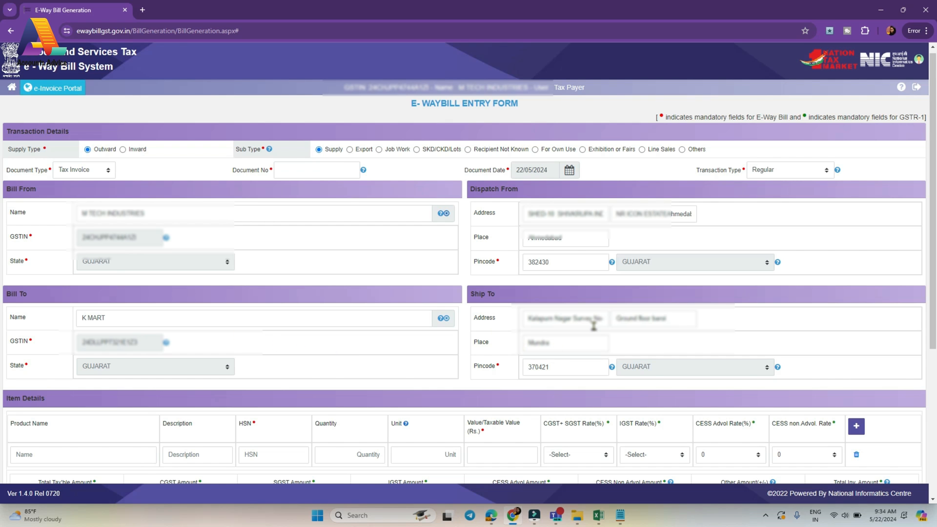
pyautogui.scroll(-5, 578, 326)
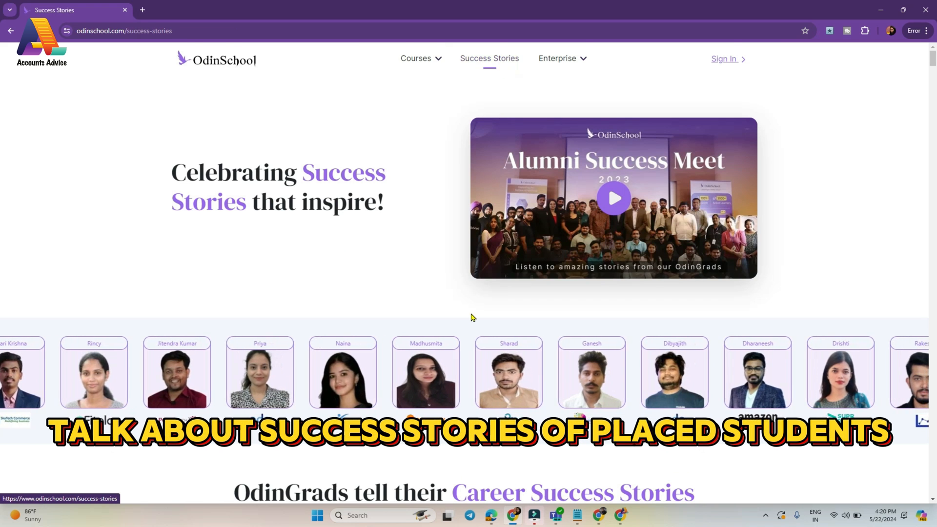
pyautogui.scroll(-8, 472, 318)
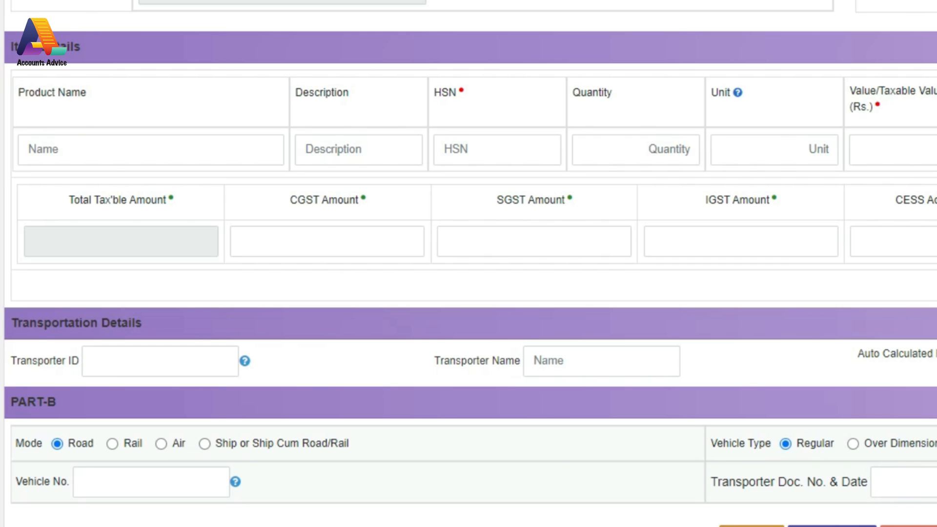
# Try filling the first item row with the saved product Oil Paint Box
pyautogui.click(94, 151)
pyautogui.write('o')
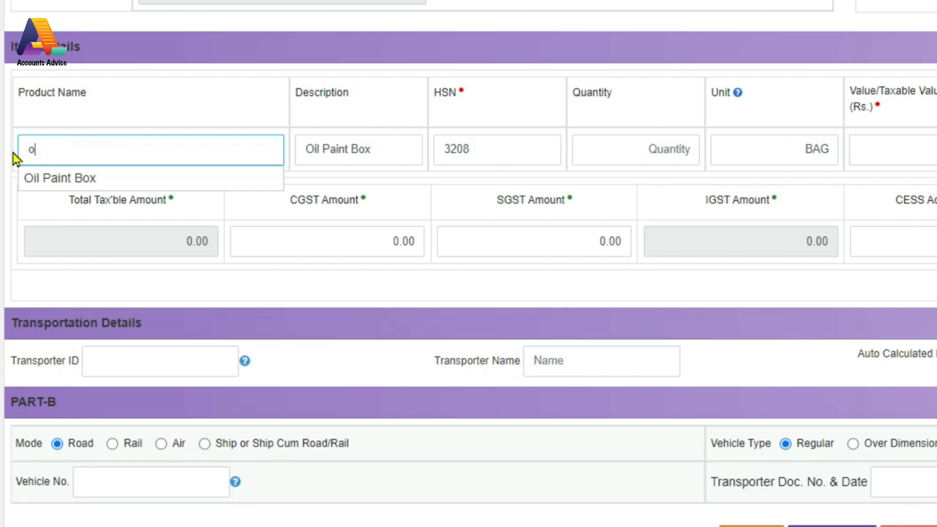
pyautogui.click(51, 184)
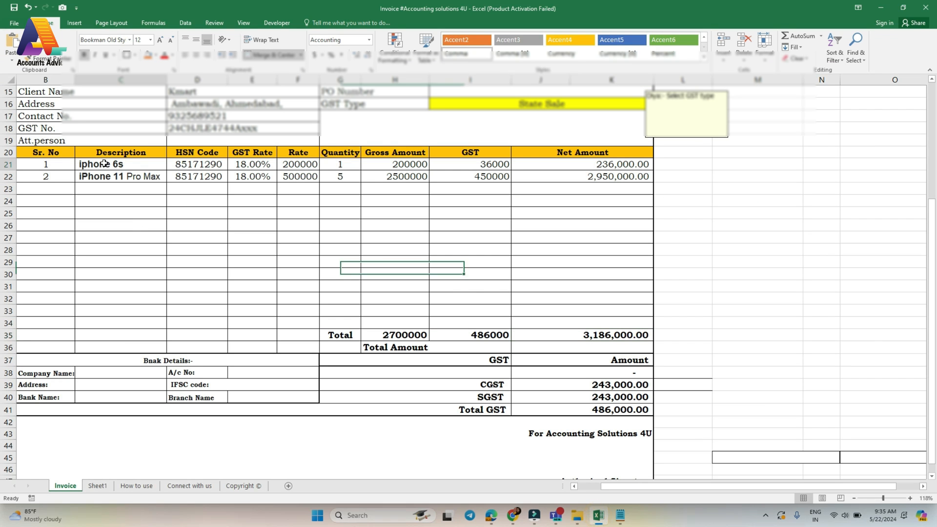
# Take the first item from the Excel invoice and enter iphone 6s as product name and description in the first item row
pyautogui.click(114, 166)
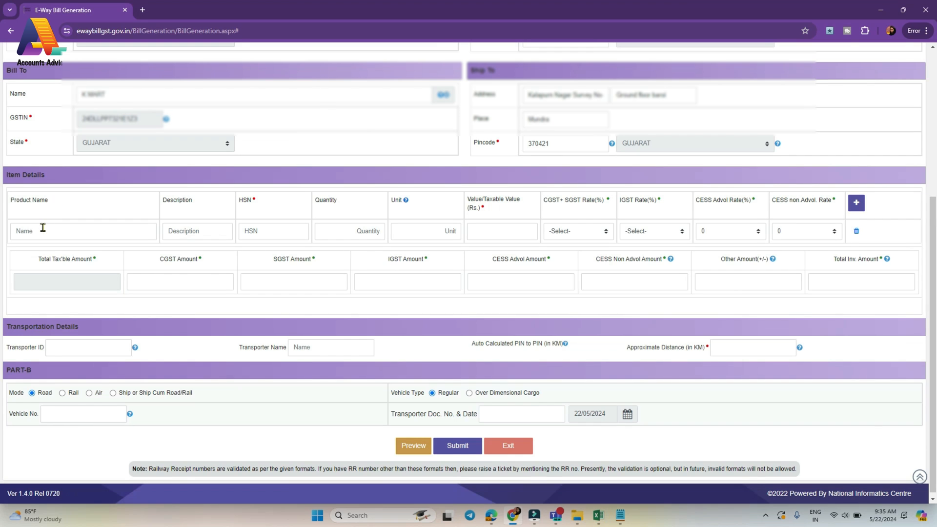
pyautogui.click(42, 227)
pyautogui.write('iphone 6s')
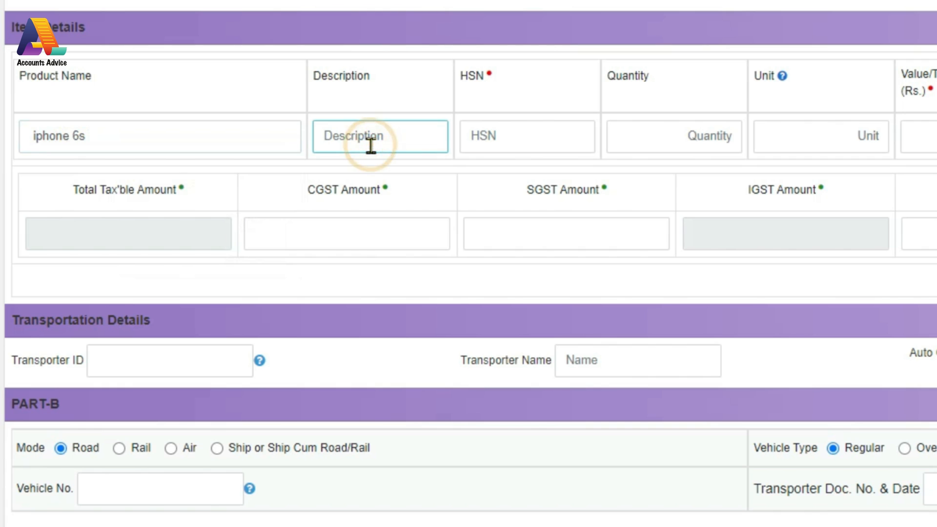
pyautogui.write('iphone 6s')
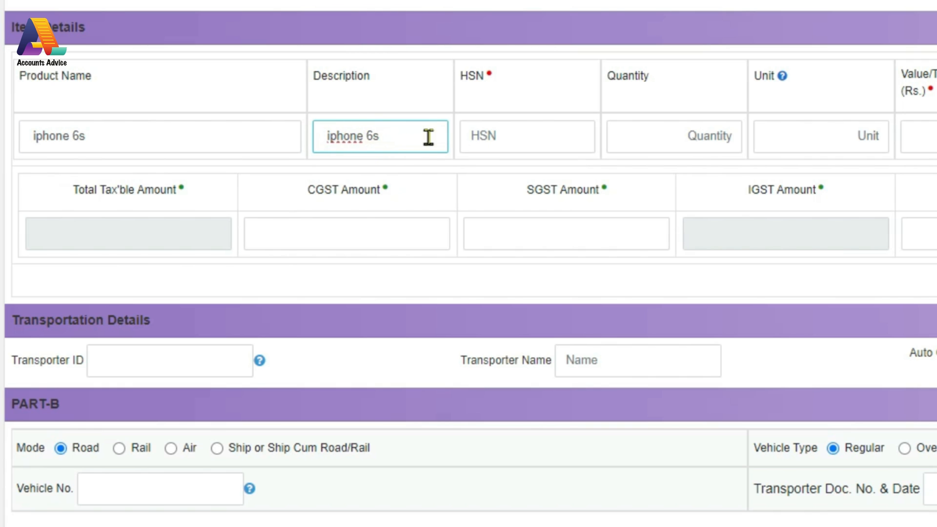
# Copy HSN code 85171290 from the Excel invoice into the iphone 6s row and set its quantity to 1
pyautogui.click(487, 135)
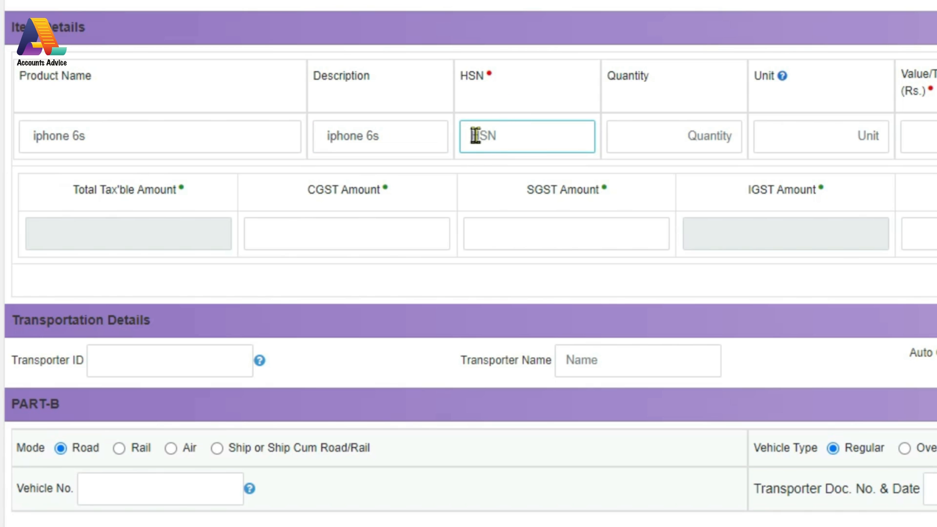
pyautogui.hotkey('alt', 'Tab')
pyautogui.click(410, 110)
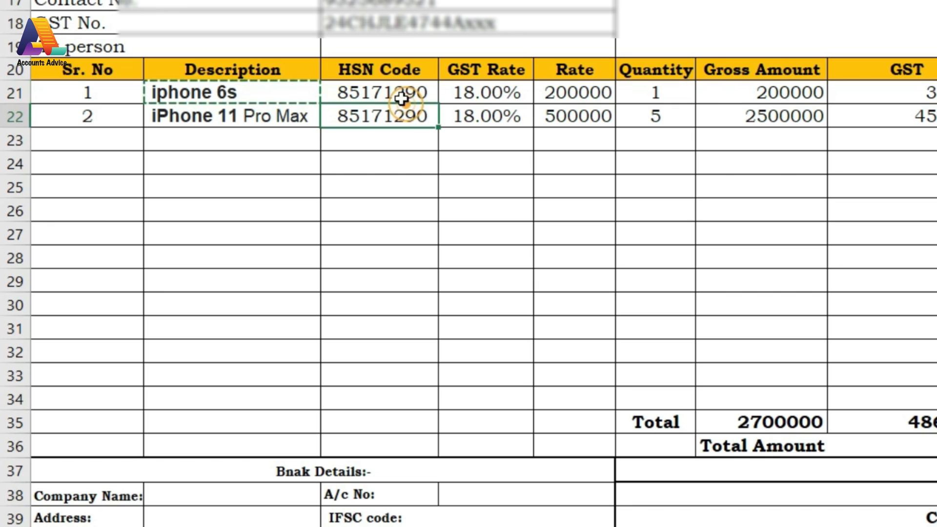
pyautogui.click(401, 99)
pyautogui.hotkey('ctrl', 'c')
pyautogui.hotkey('alt', 'Tab')
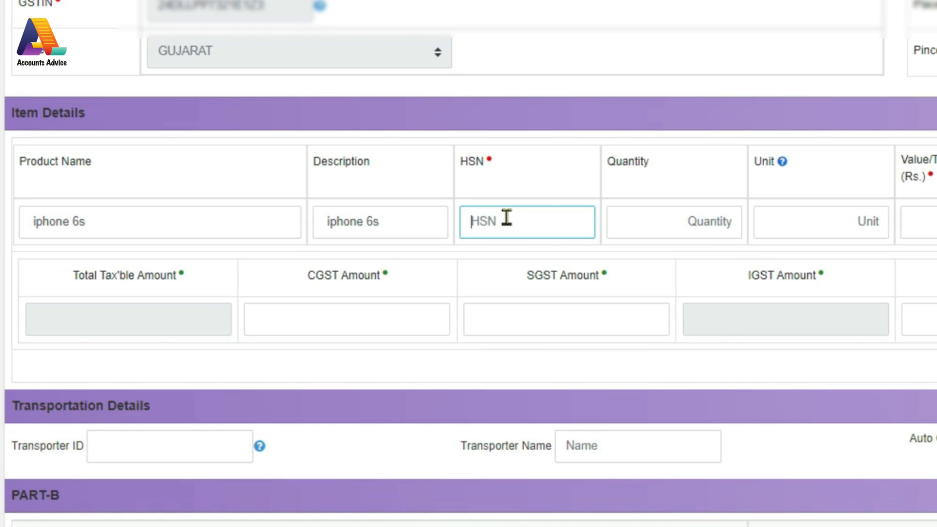
pyautogui.hotkey('ctrl', 'v')
pyautogui.click(698, 224)
pyautogui.write('1')
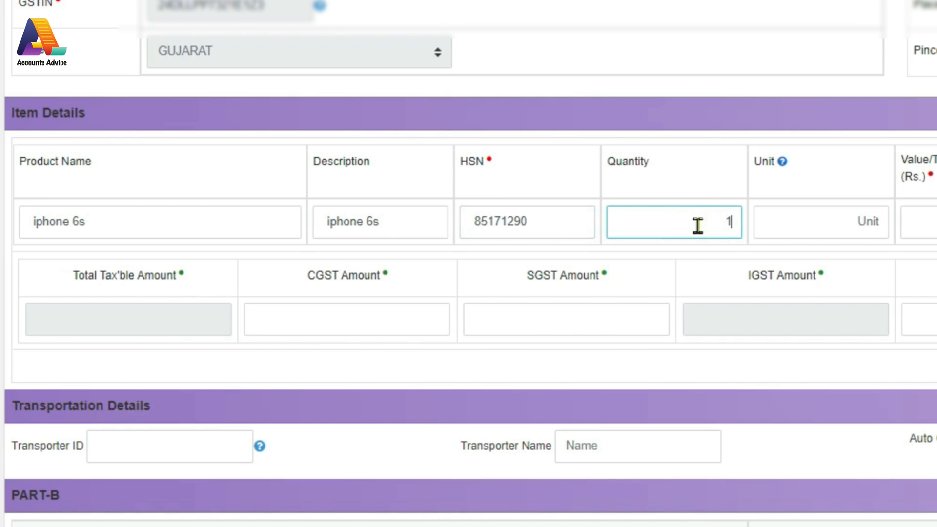
# Copy the iphone 6s gross amount 200000 from the Excel invoice as its taxable value and set its unit to Box
pyautogui.hotkey('alt', 'Tab')
pyautogui.click(658, 91)
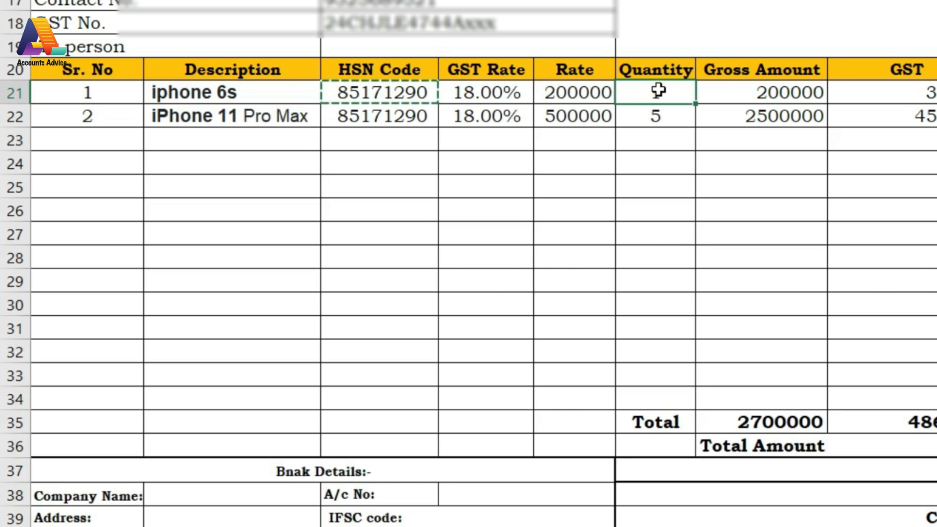
pyautogui.click(772, 89)
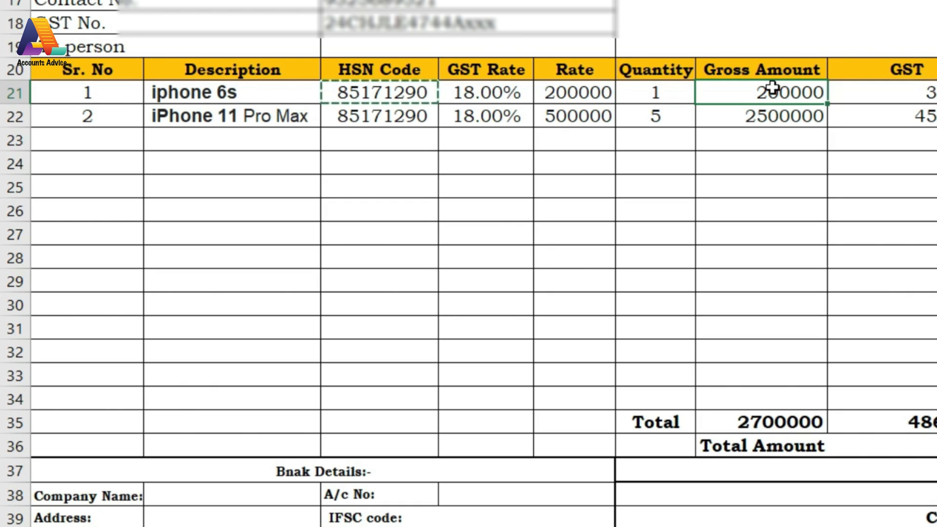
pyautogui.hotkey('ctrl', 'c')
pyautogui.hotkey('alt', 'Tab')
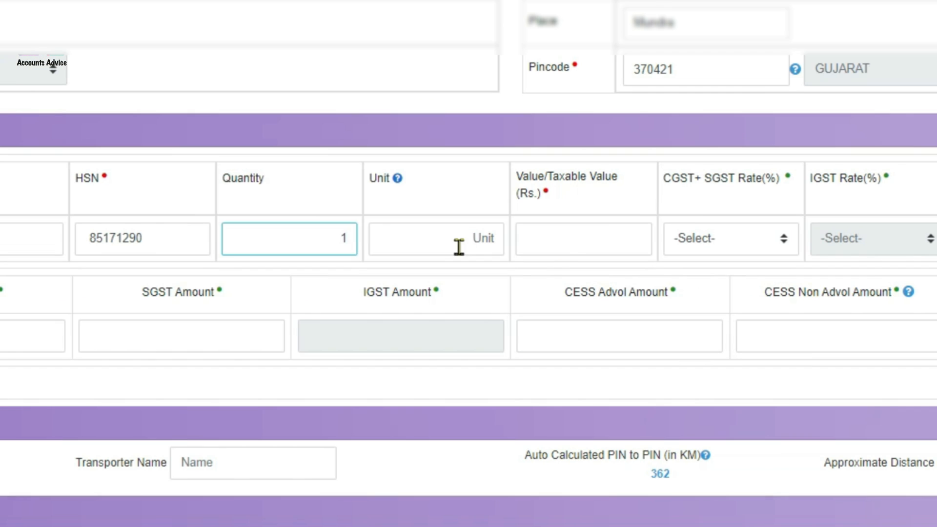
pyautogui.click(566, 246)
pyautogui.hotkey('ctrl', 'v')
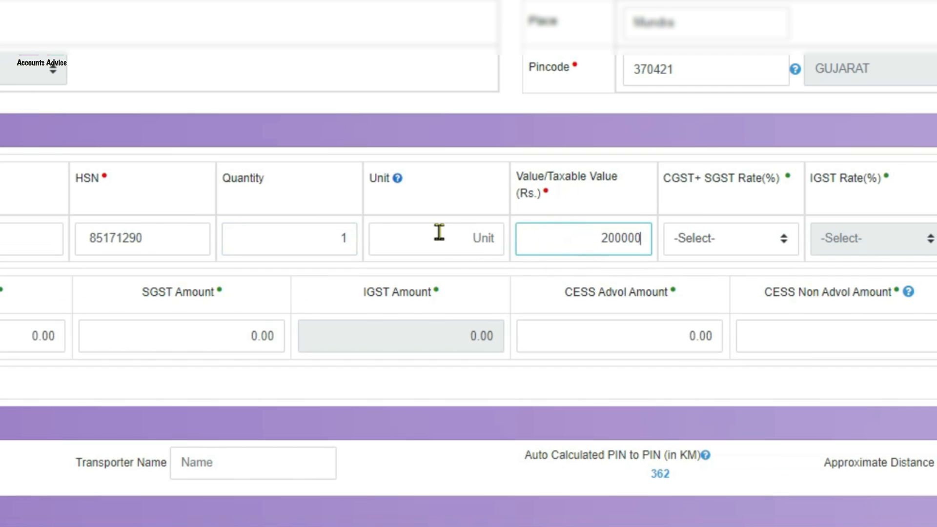
pyautogui.click(439, 232)
pyautogui.write('Box')
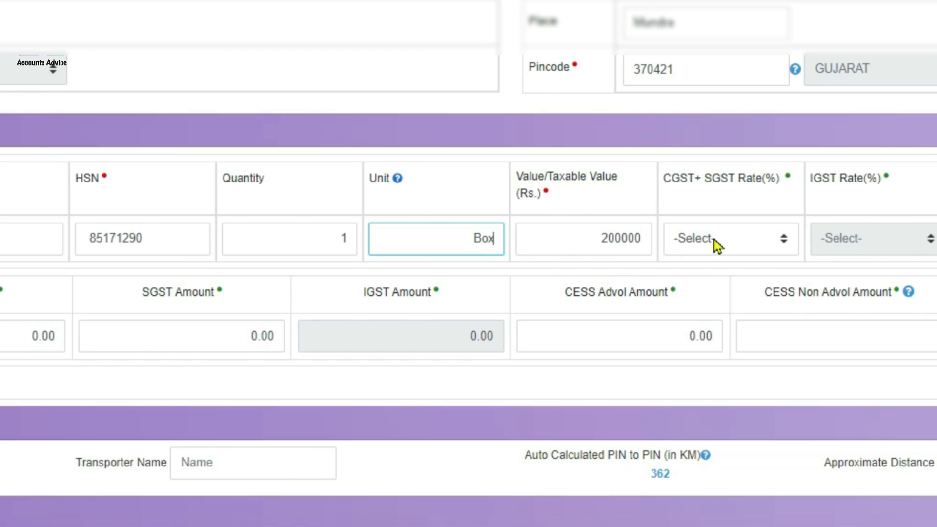
# Check the iphone 6s GST rate in the Excel invoice and set its CGST + SGST rate to 9 + 9
pyautogui.hotkey('alt', 'Tab')
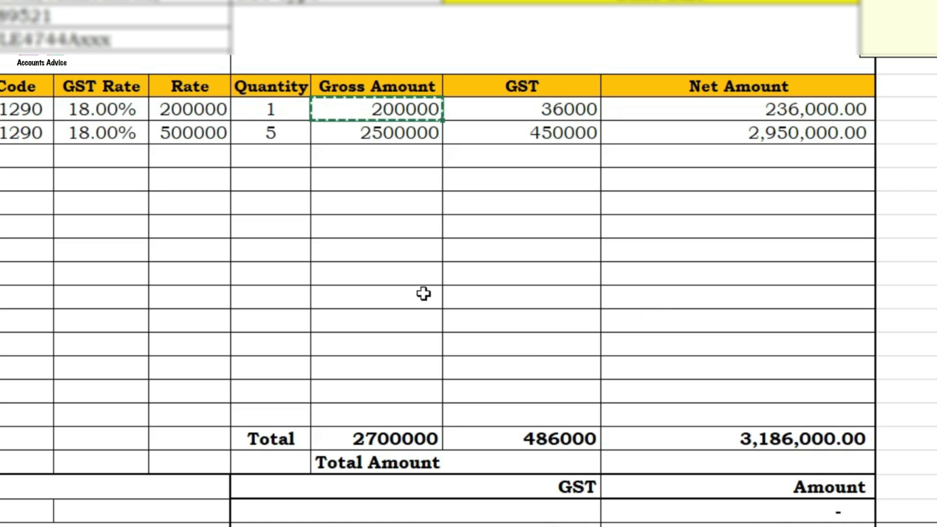
pyautogui.click(78, 111)
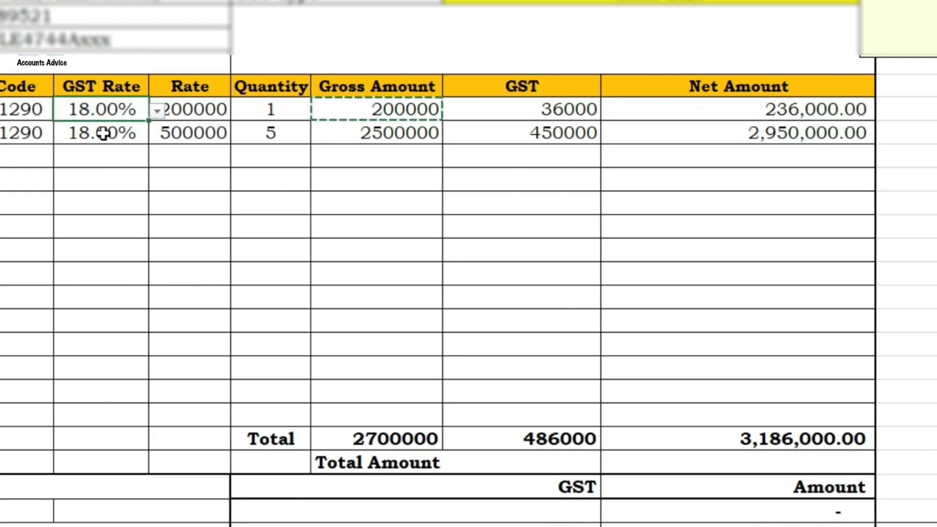
pyautogui.hotkey('alt', 'Tab')
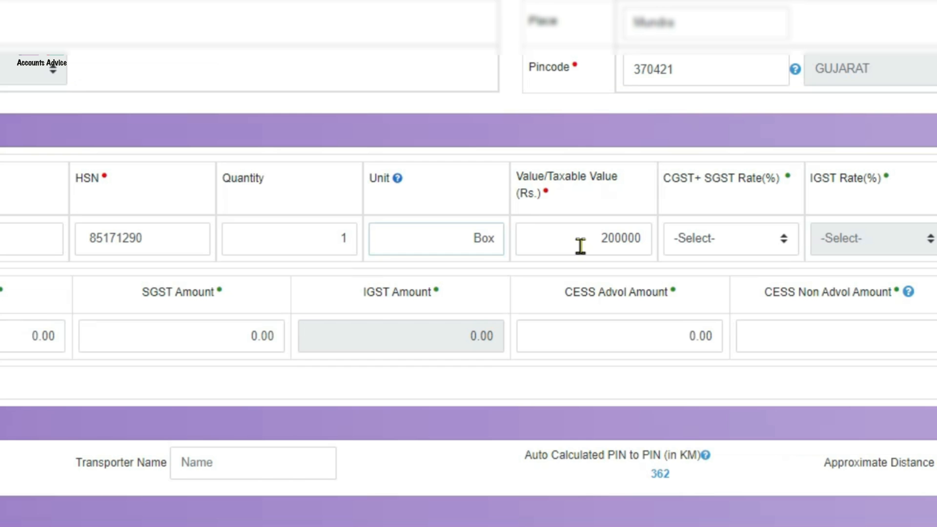
pyautogui.click(718, 242)
pyautogui.click(724, 377)
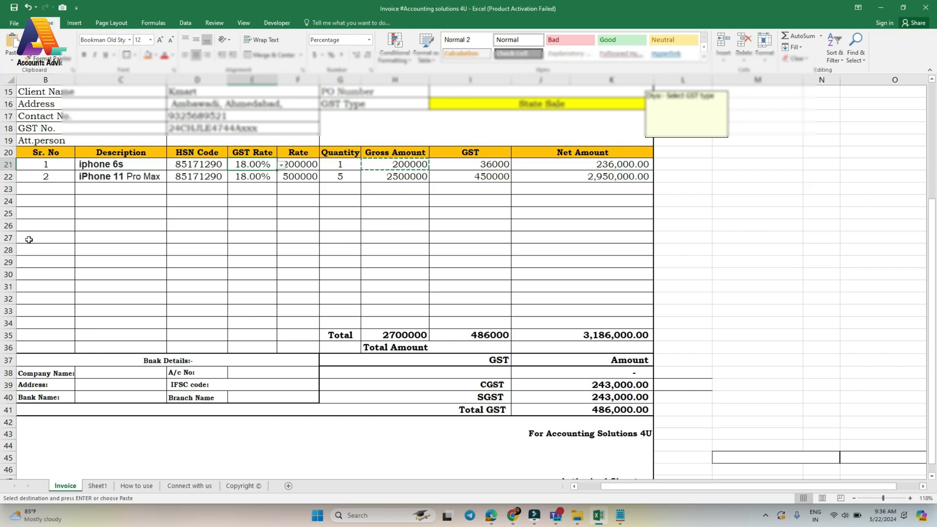
# Add a second item row and copy iPhone 11 Pro Max from the Excel invoice as its product name and description
pyautogui.click(95, 178)
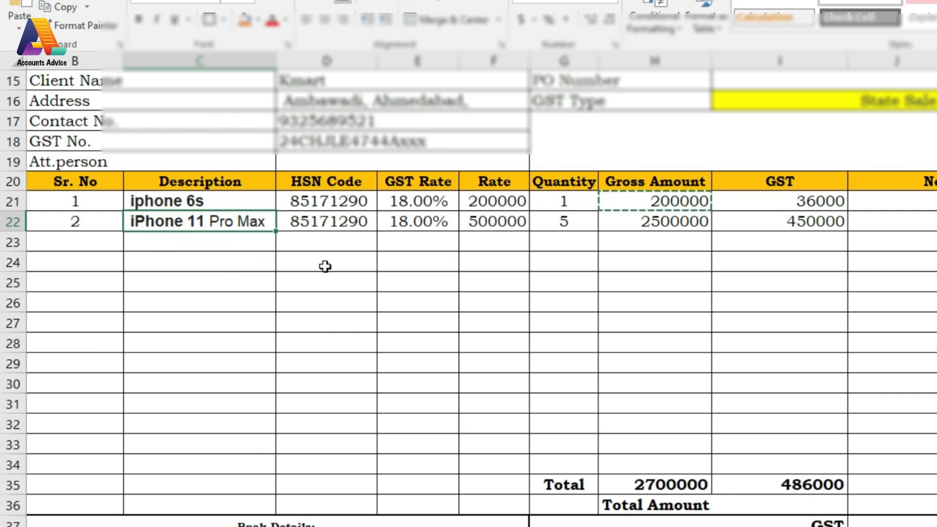
pyautogui.hotkey('ctrl', 'c')
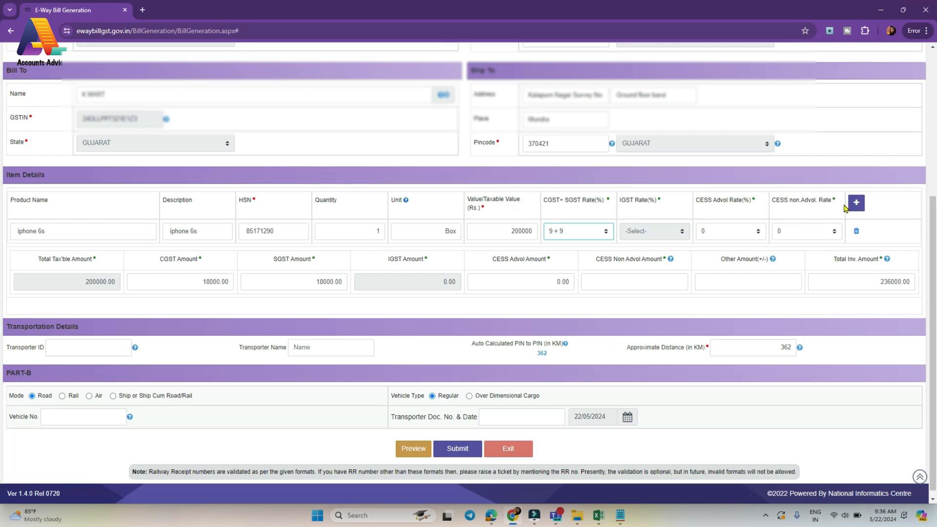
pyautogui.click(854, 201)
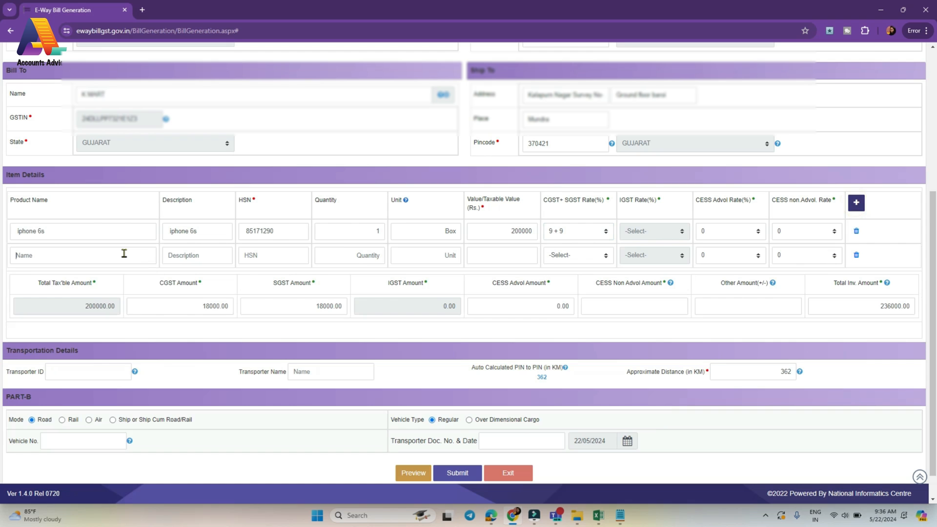
pyautogui.click(180, 253)
pyautogui.hotkey('ctrl', 'v')
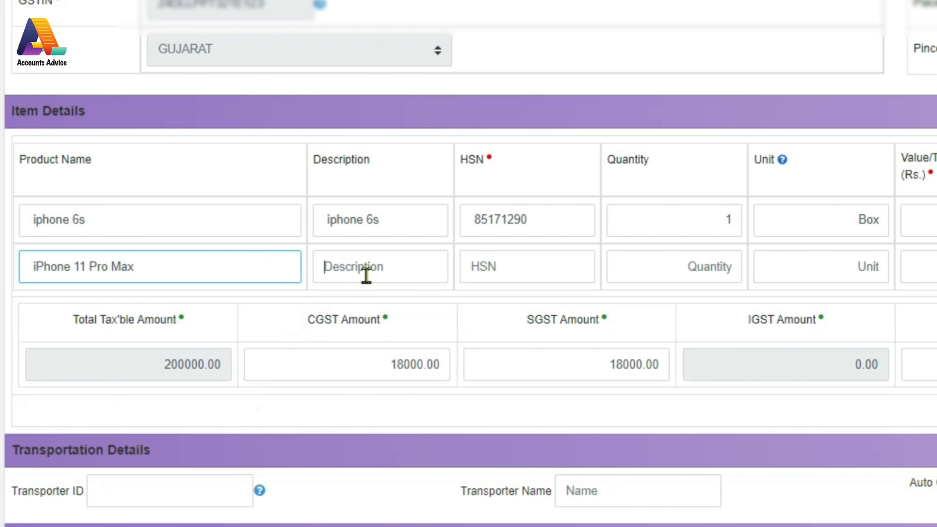
pyautogui.click(365, 274)
pyautogui.hotkey('ctrl', 'v')
# Copy HSN code 85171290 from the iphone 6s row into the iPhone 11 Pro Max row
pyautogui.click(481, 273)
pyautogui.moveTo(533, 219); pyautogui.dragTo(463, 219)
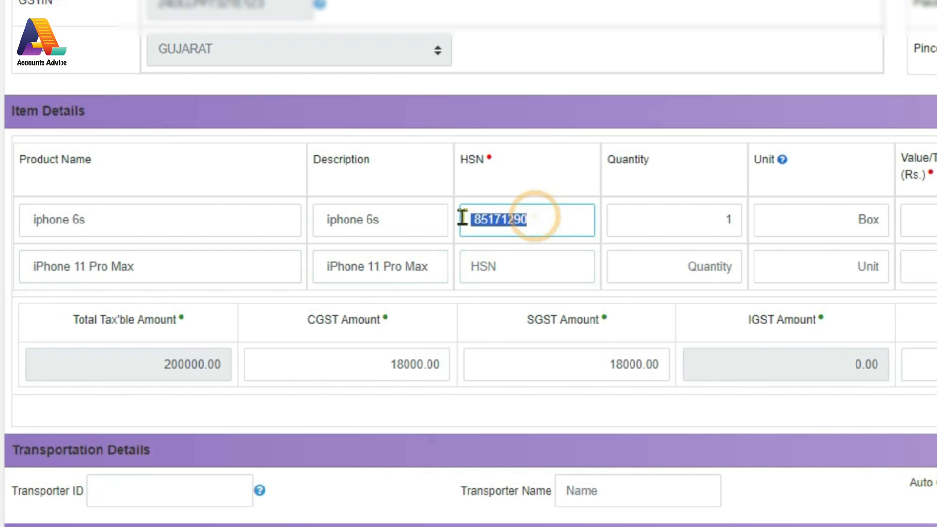
pyautogui.hotkey('ctrl', 'c')
pyautogui.click(511, 266)
pyautogui.hotkey('ctrl', 'v')
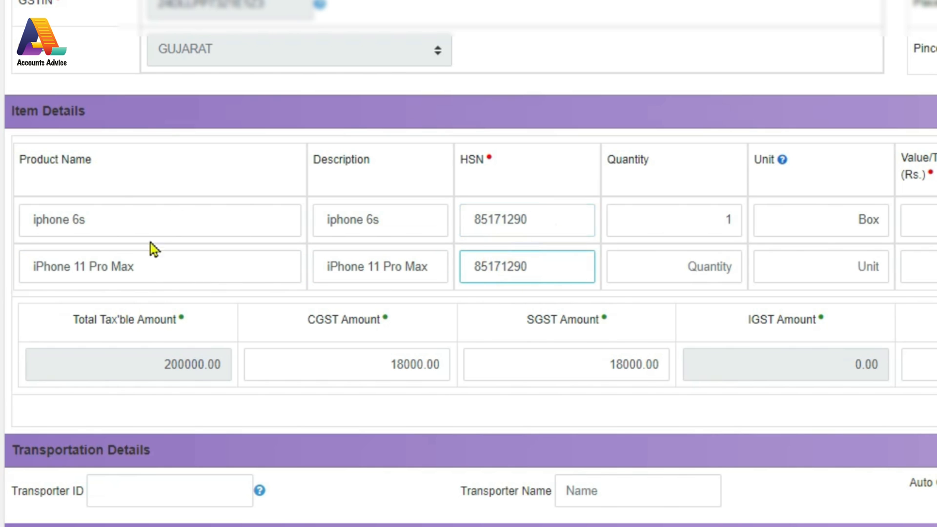
# Copy the iPhone 11 Pro Max gross amount from the Excel invoice and set that item's quantity to 5 and unit to Box
pyautogui.click(693, 268)
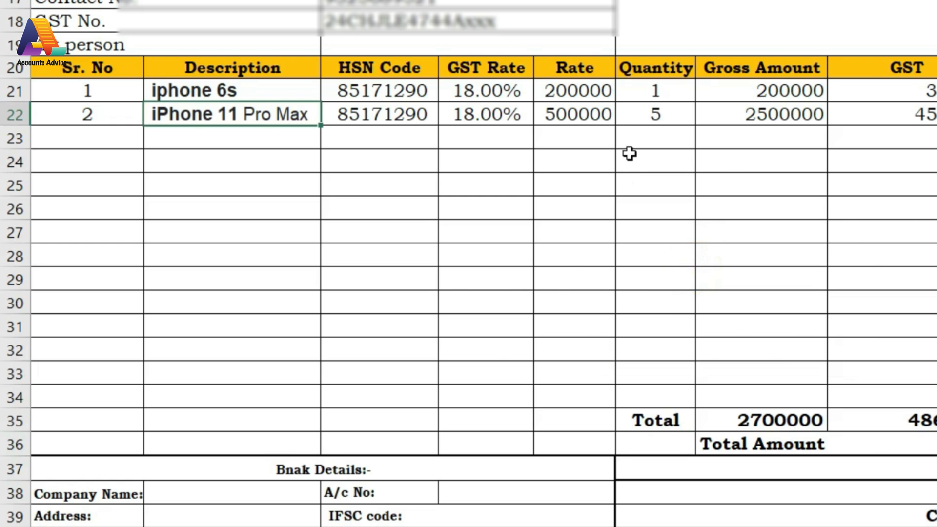
pyautogui.click(645, 114)
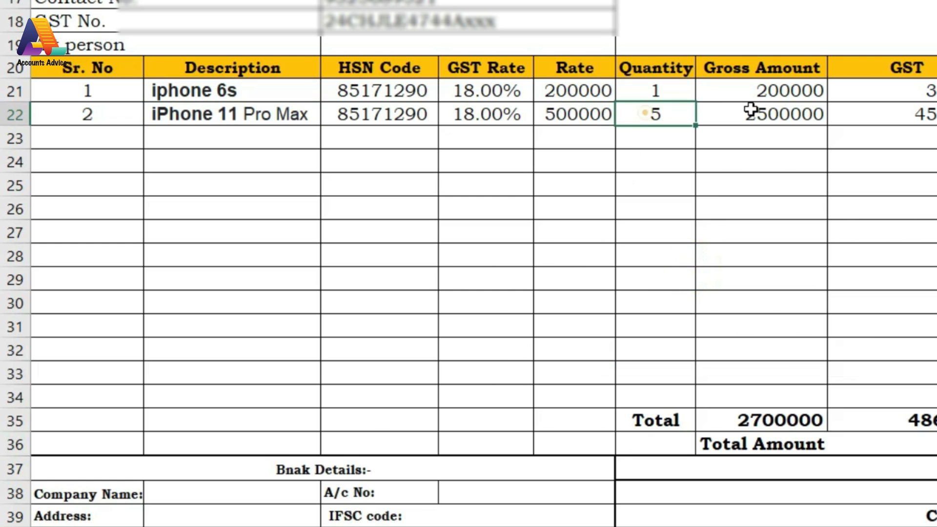
pyautogui.click(751, 110)
pyautogui.hotkey('ctrl', 'c')
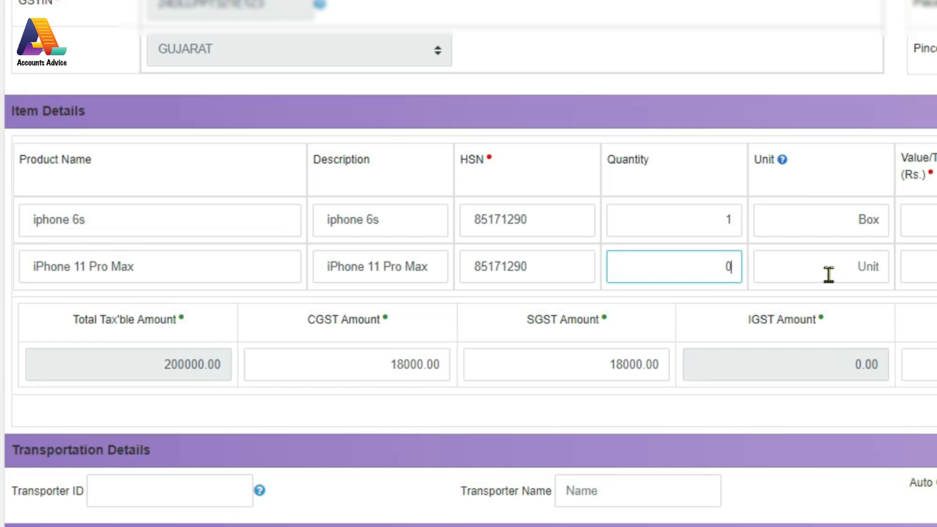
pyautogui.doubleClick(703, 271)
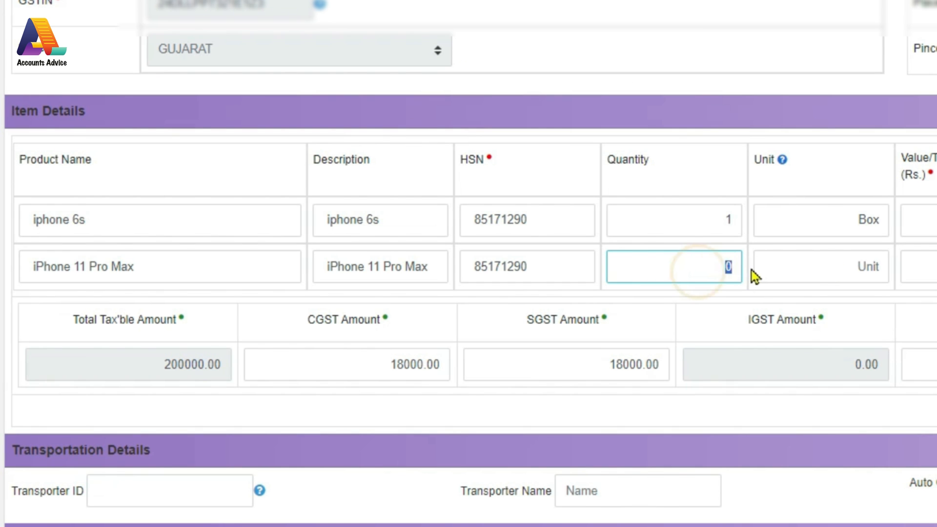
pyautogui.write('5')
pyautogui.click(853, 266)
pyautogui.write('Box')
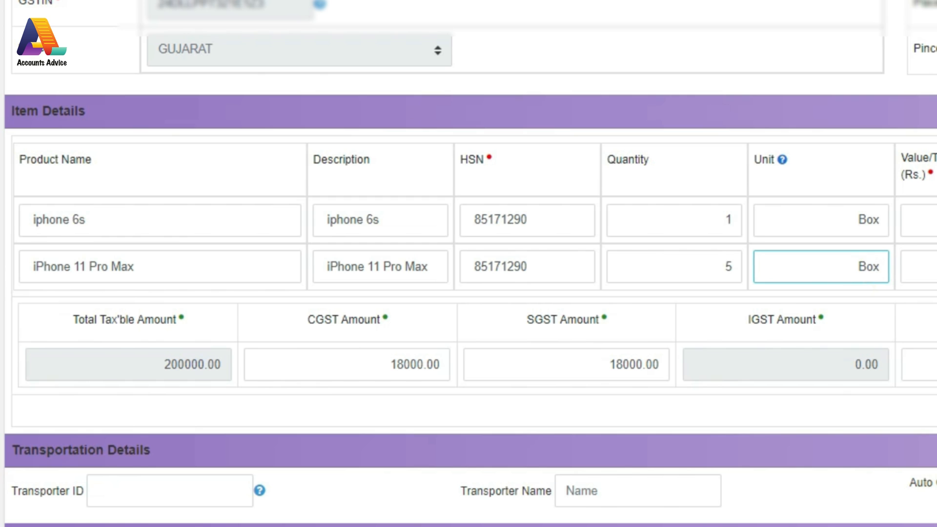
# Set the iPhone 11 Pro Max row's taxable value to 2500000 and its CGST + SGST rate to 9 + 9
pyautogui.click(334, 254)
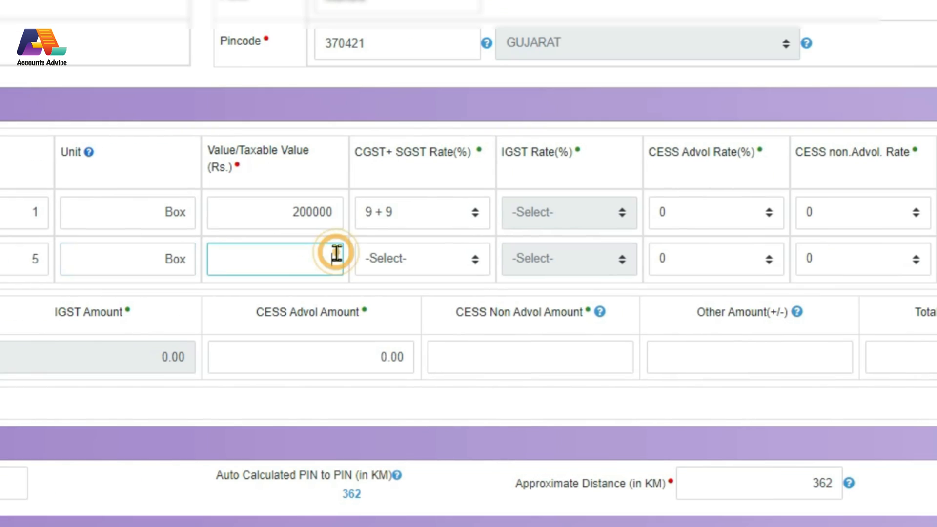
pyautogui.write('2500000')
pyautogui.click(397, 261)
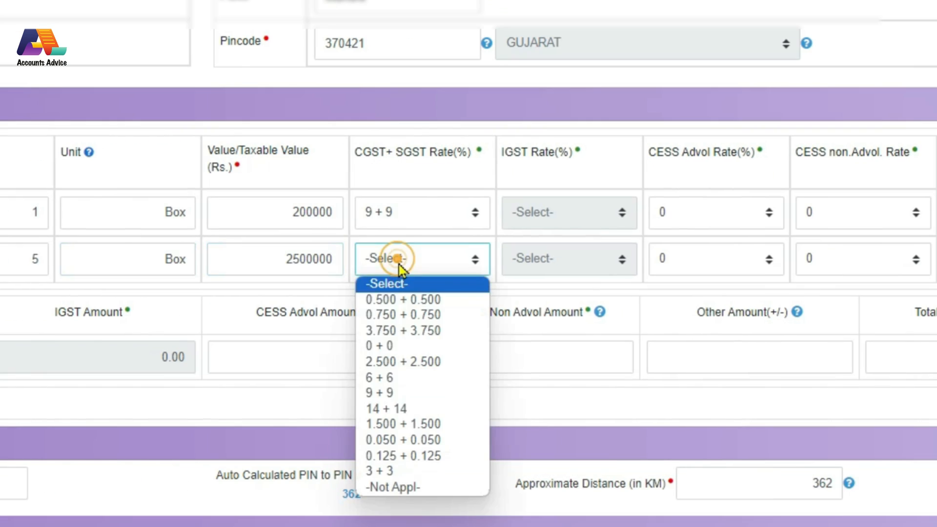
pyautogui.click(403, 398)
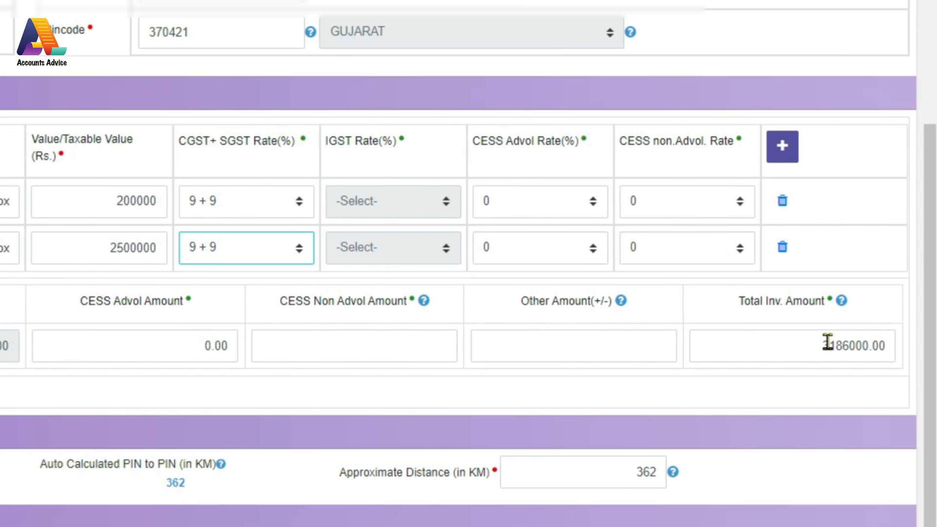
# Compare the form's total invoice amount with the net amount total in the Excel invoice
pyautogui.moveTo(812, 344); pyautogui.dragTo(896, 344)
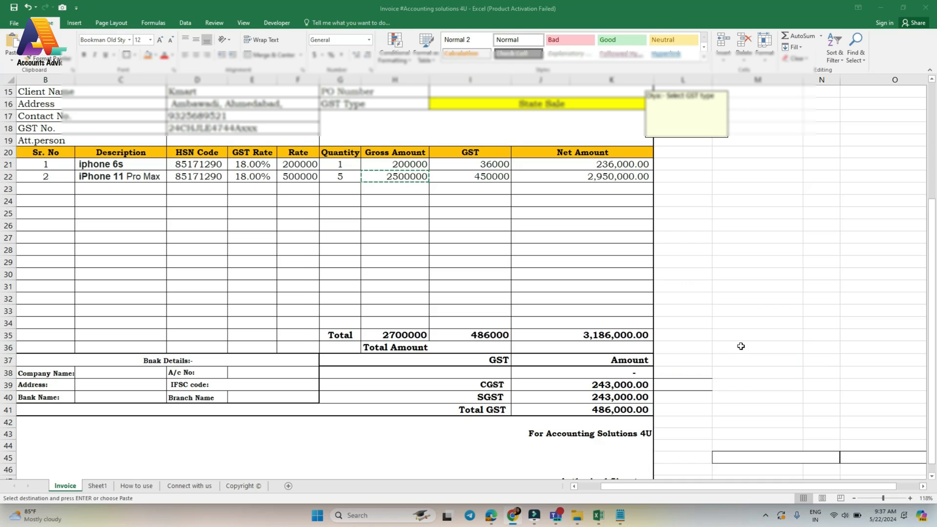
pyautogui.click(584, 336)
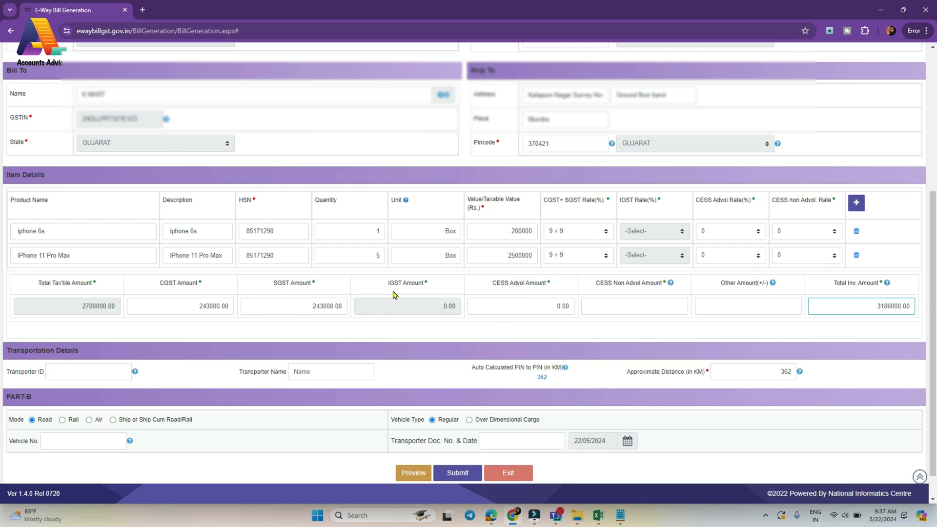
# Set the approximate distance in the transportation details to 500 km
pyautogui.scroll(-1, 389, 307)
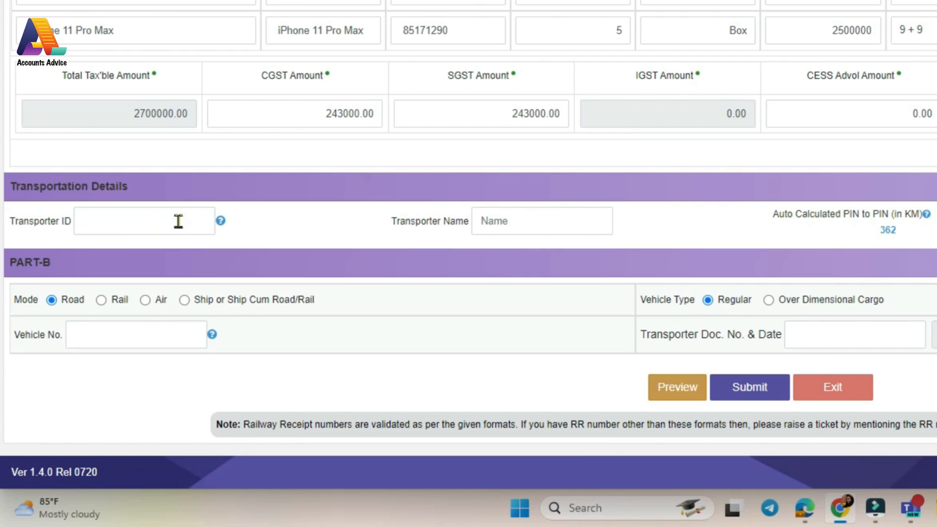
pyautogui.moveTo(221, 225)
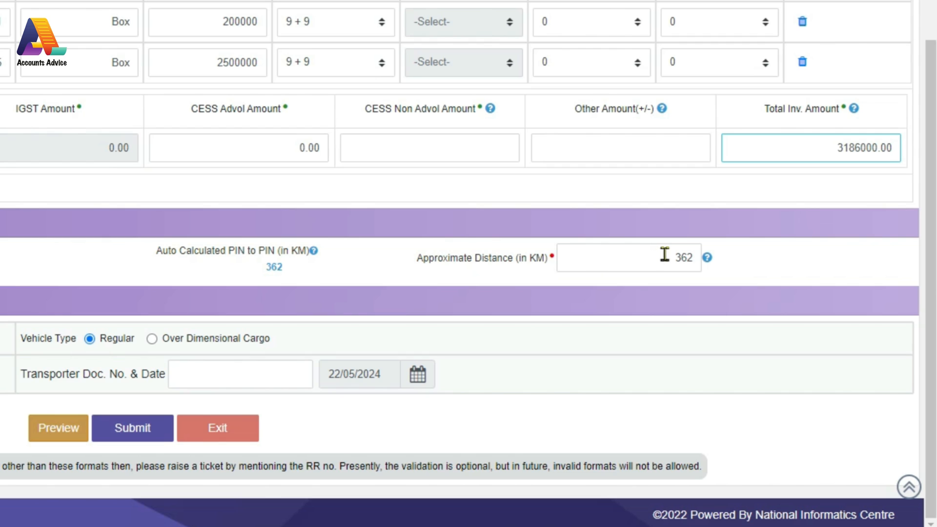
pyautogui.moveTo(665, 254); pyautogui.dragTo(681, 259)
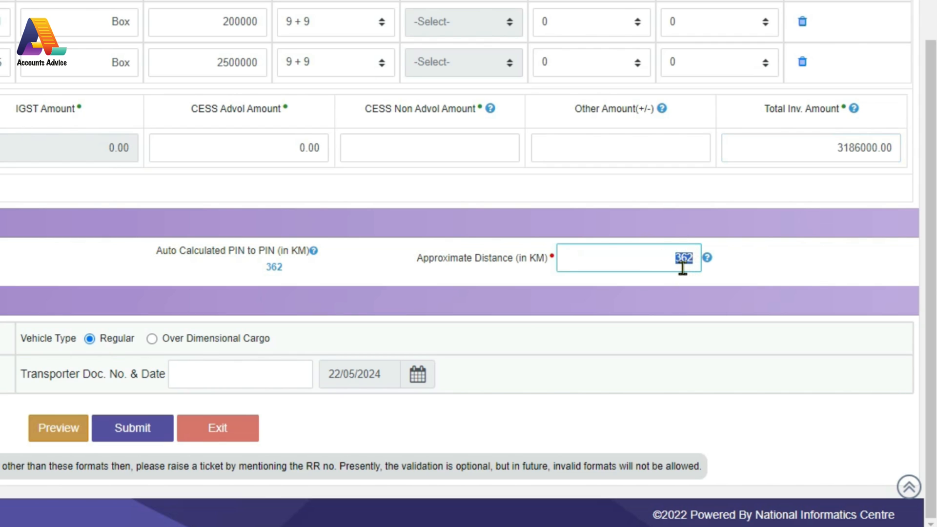
pyautogui.write('500')
pyautogui.click(754, 257)
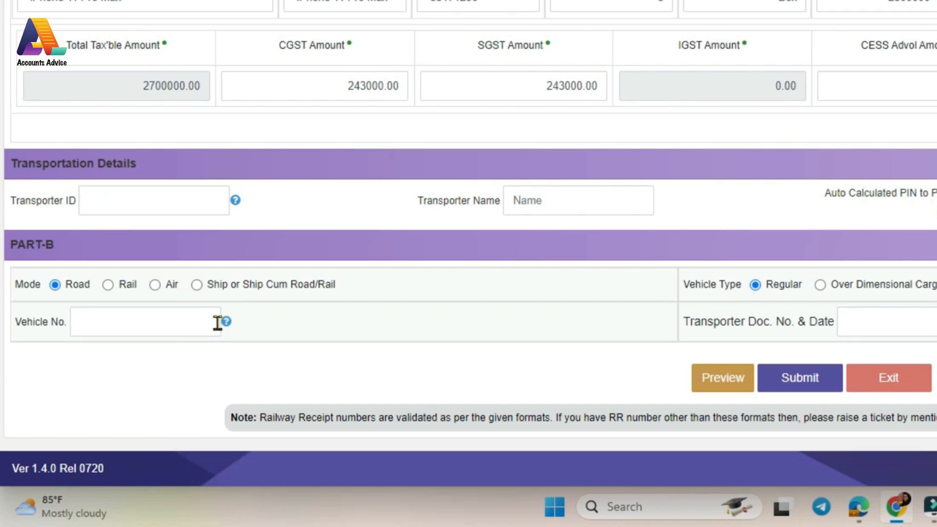
# Review the accepted vehicle number formats in Part-B and open the transporter document date calendar
pyautogui.moveTo(226, 324)
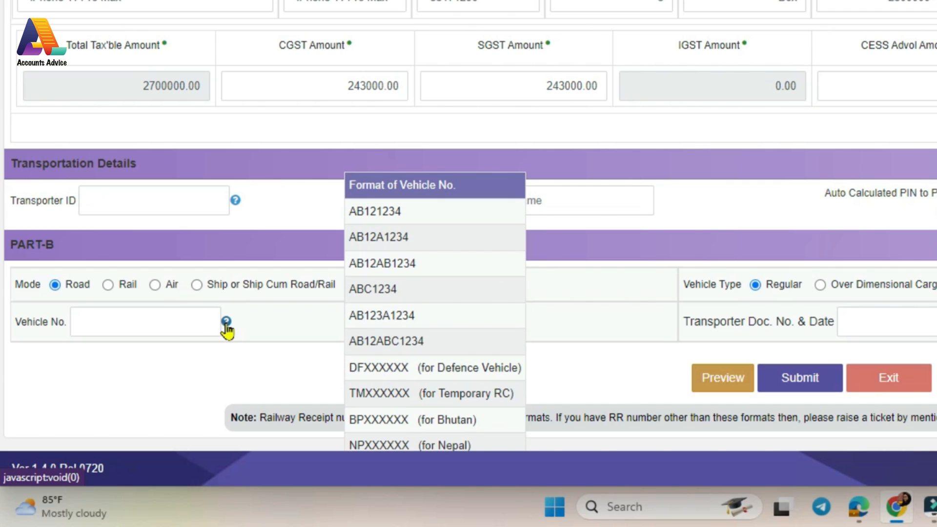
pyautogui.click(266, 323)
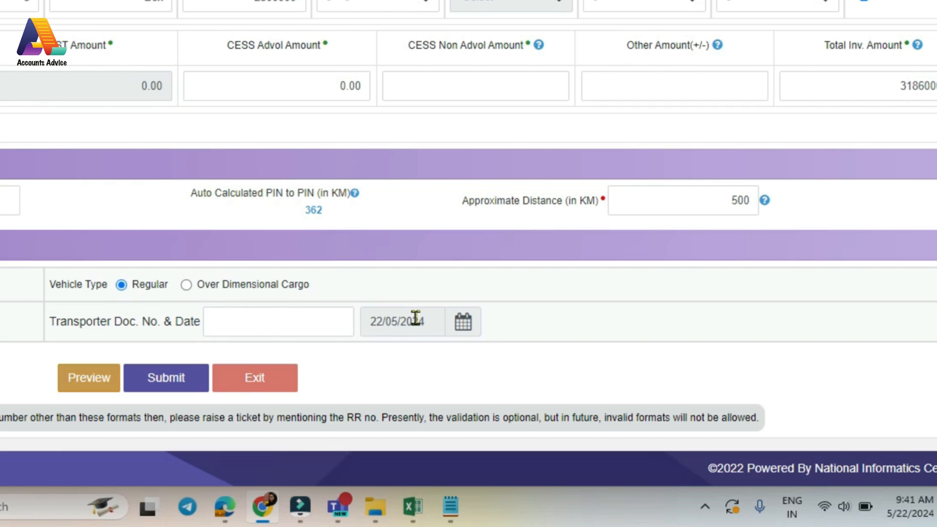
pyautogui.click(463, 320)
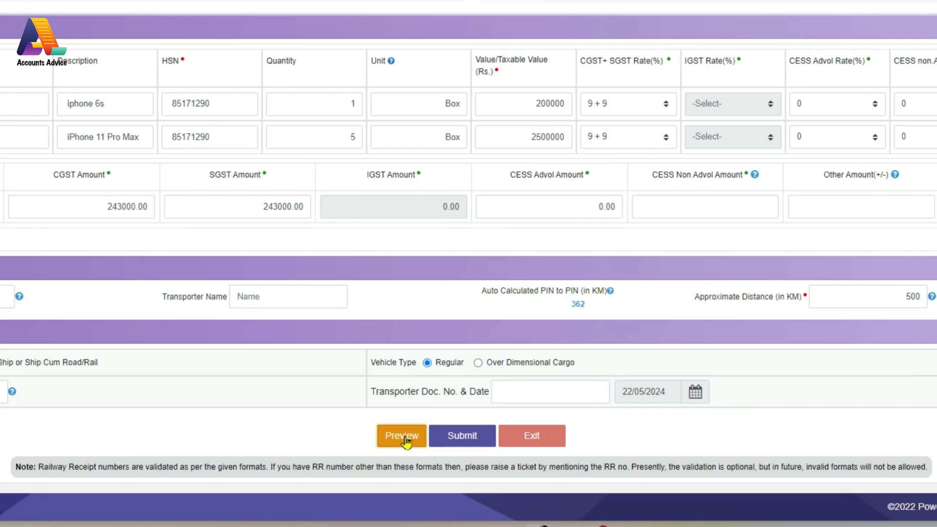
# Preview the e-waybill, agreeing to continue without the missing GSTR1 fields, and close the preview
pyautogui.click(413, 442)
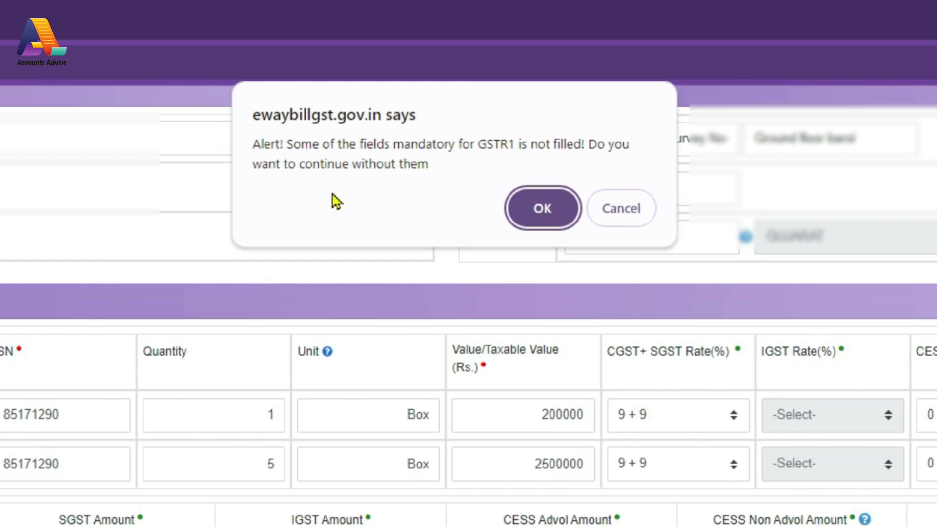
pyautogui.click(541, 214)
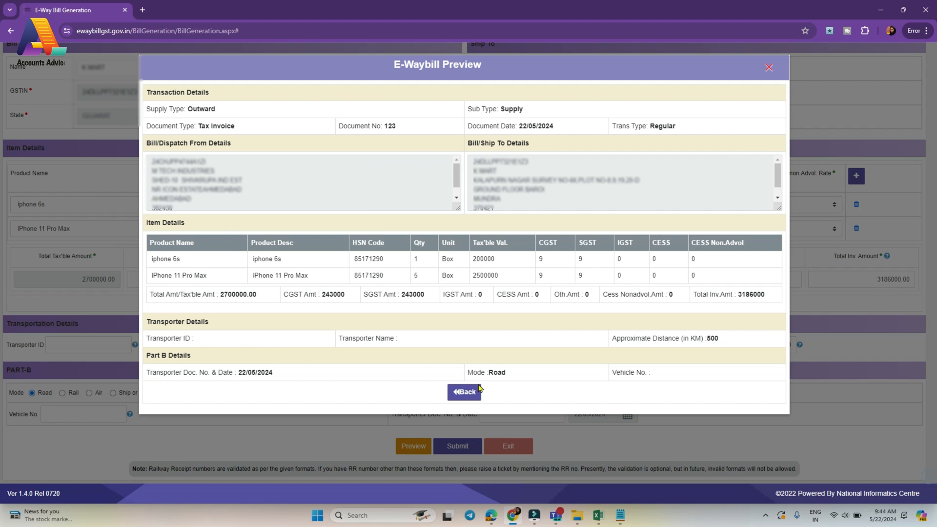
pyautogui.click(769, 68)
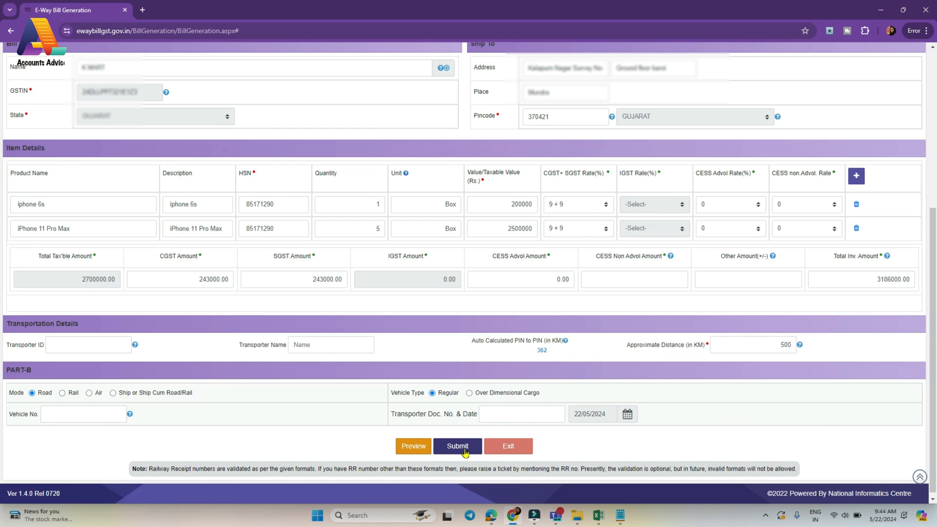
# Submit the e-waybill entry form and open the detailed print version of the e-way bill
pyautogui.click(461, 446)
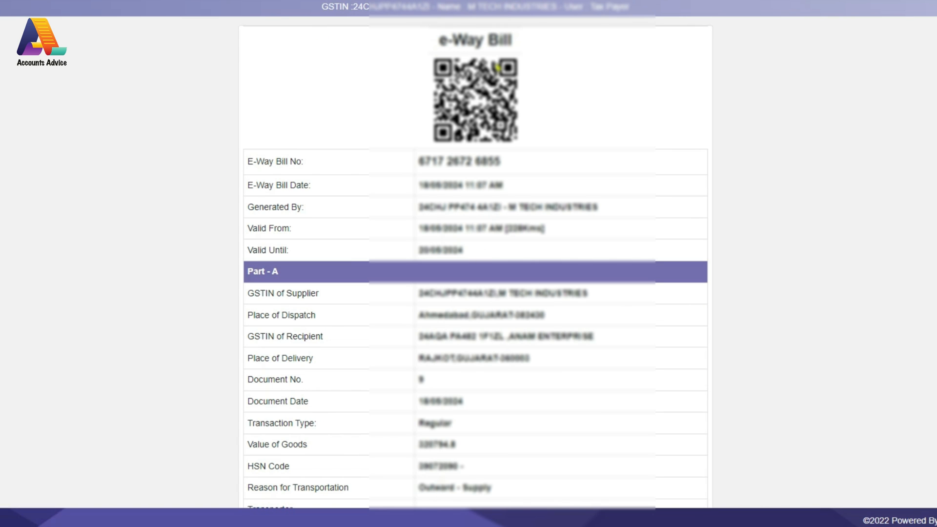
pyautogui.scroll(-4, 469, 369)
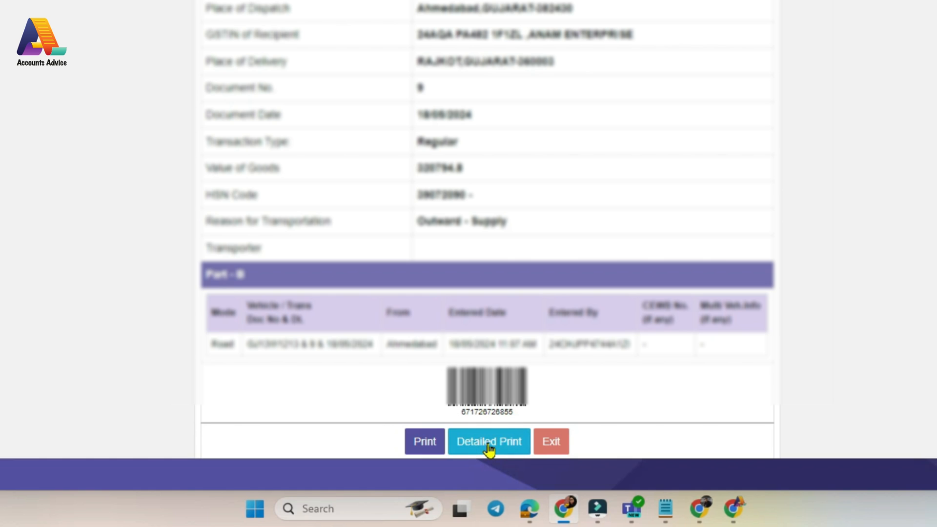
pyautogui.click(488, 441)
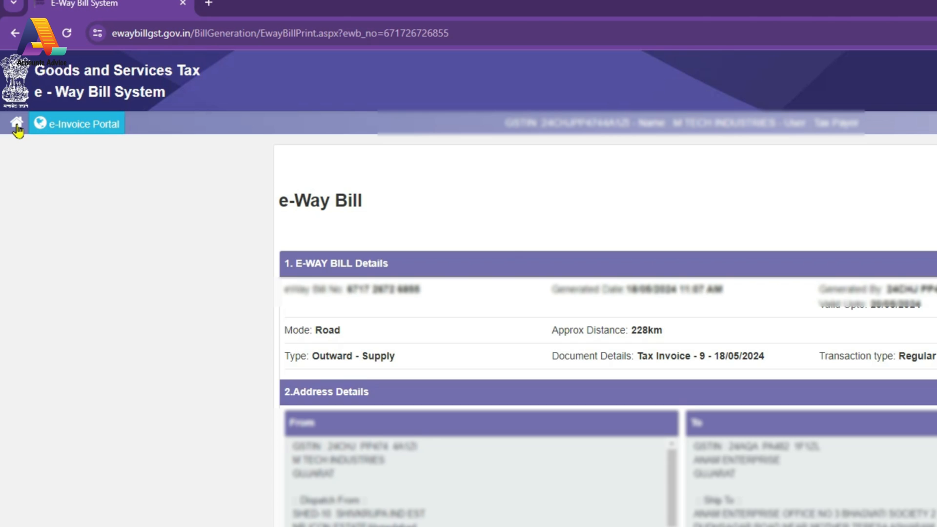
# Return to the portal's main menu and view the Print EWB page
pyautogui.click(17, 127)
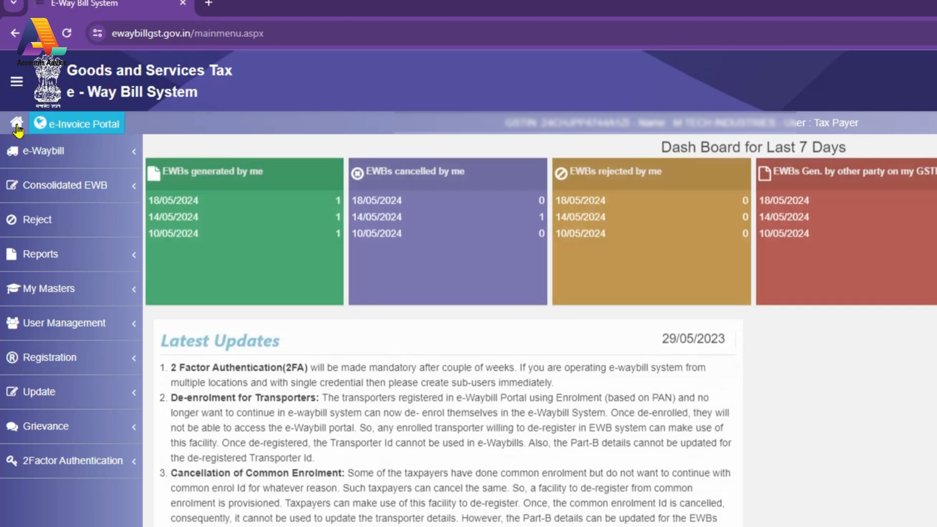
pyautogui.click(54, 164)
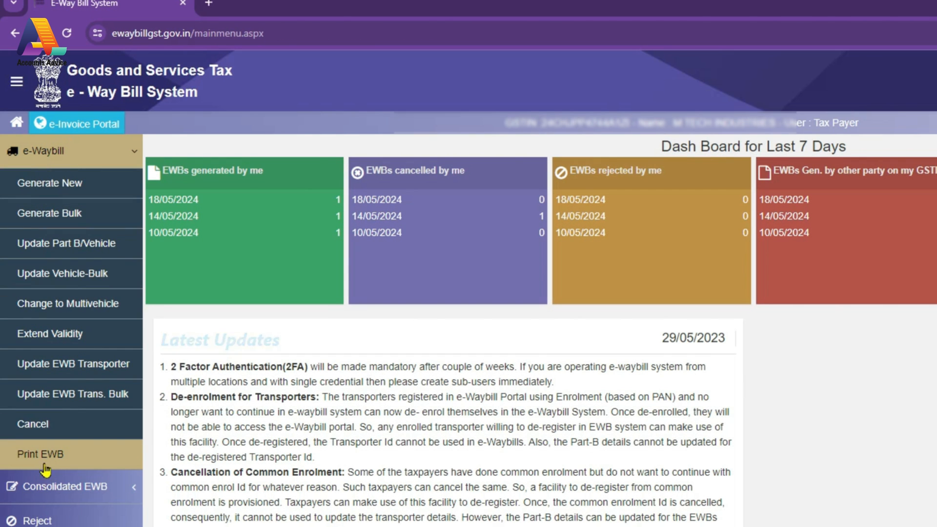
pyautogui.click(67, 458)
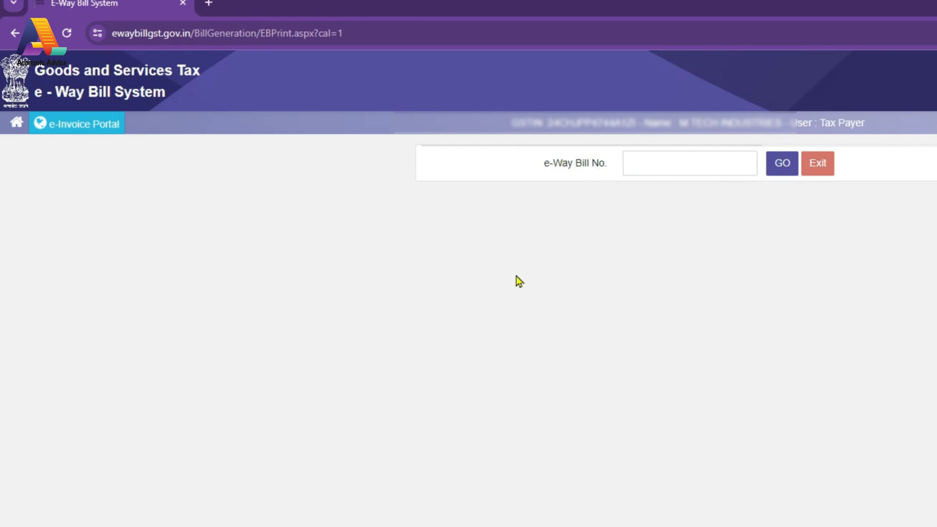
# Return to the main menu and open the Outward Supplies report under My EWB Reports
pyautogui.click(16, 122)
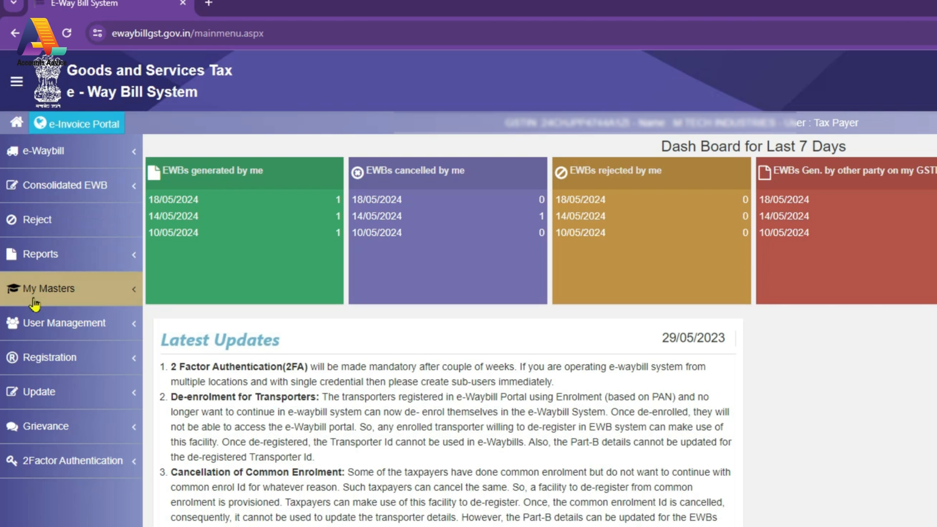
pyautogui.click(11, 256)
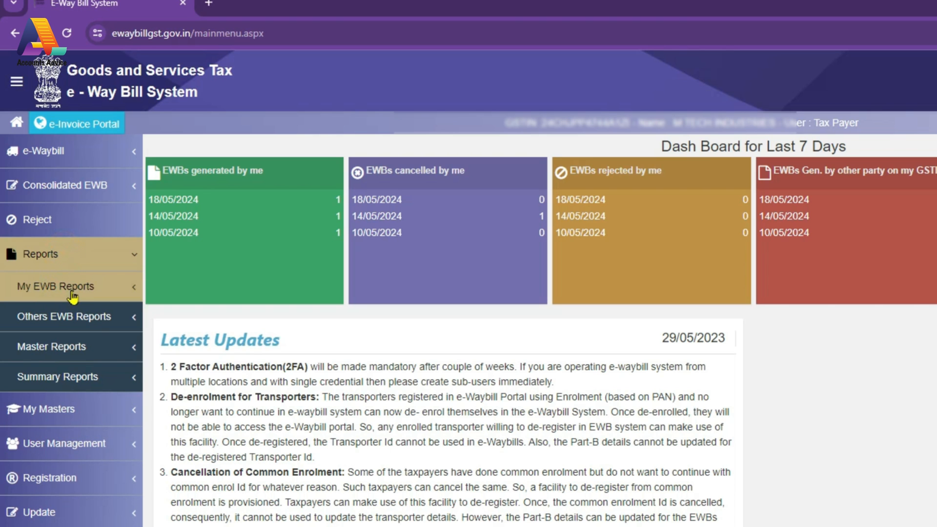
pyautogui.click(49, 292)
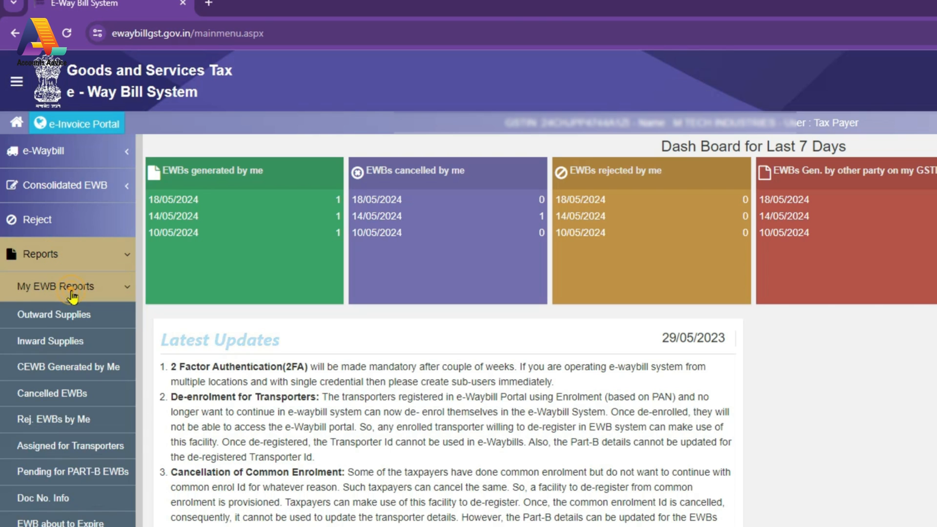
pyautogui.click(55, 314)
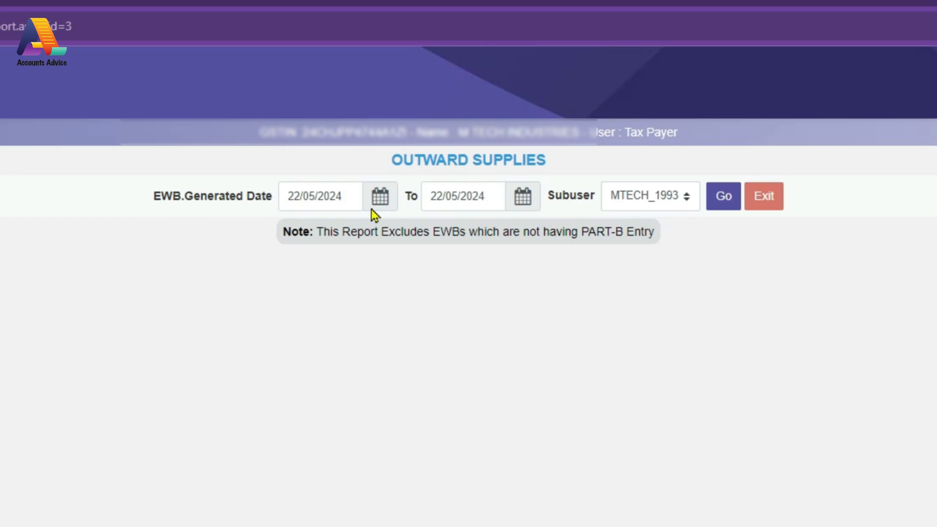
# Generate the outward supplies report for e-way bills generated from 15/05/2024 to 19/05/2024
pyautogui.click(380, 197)
pyautogui.click(392, 335)
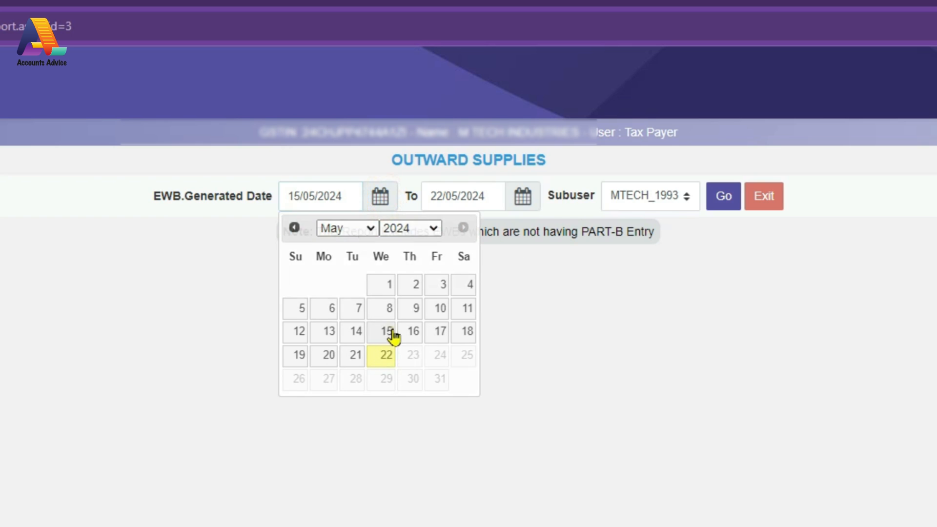
pyautogui.click(522, 197)
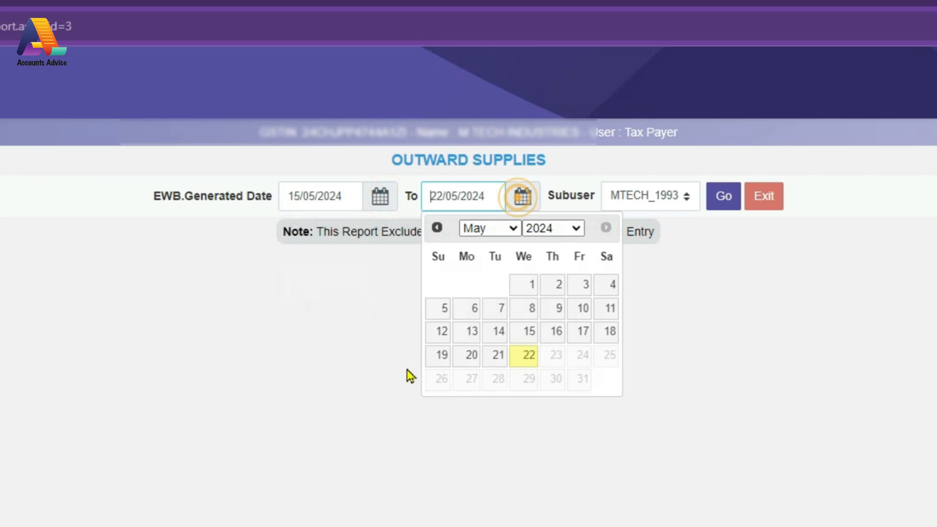
pyautogui.click(441, 355)
pyautogui.click(734, 203)
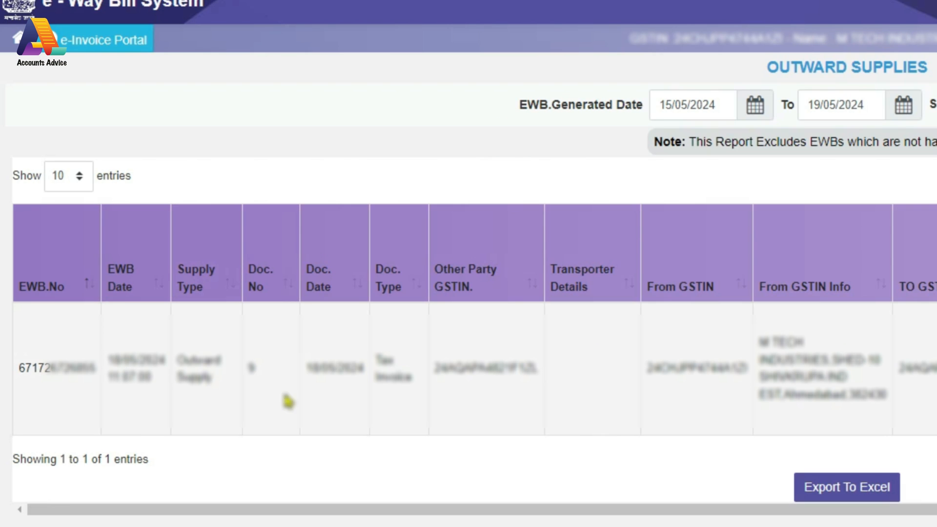
# Copy the EWB number from the report and open the Print EWB page
pyautogui.moveTo(96, 372); pyautogui.dragTo(19, 371)
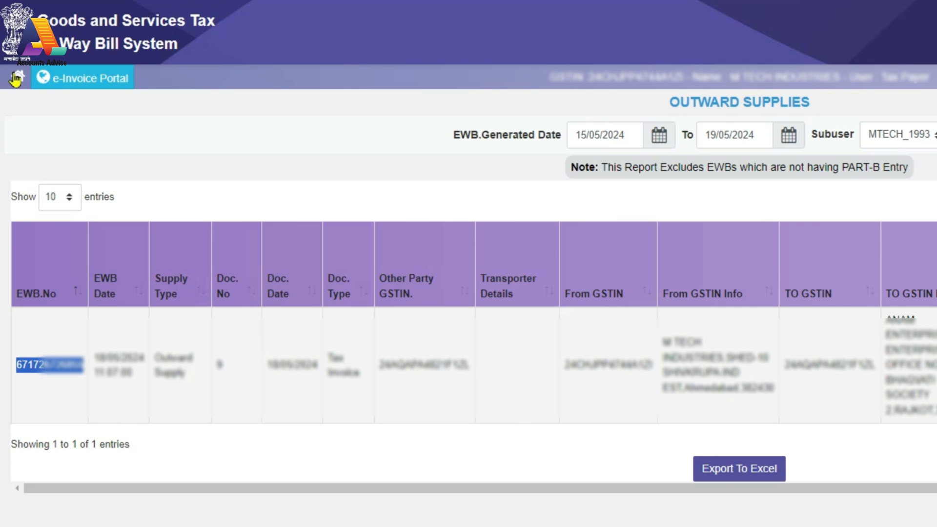
pyautogui.click(12, 91)
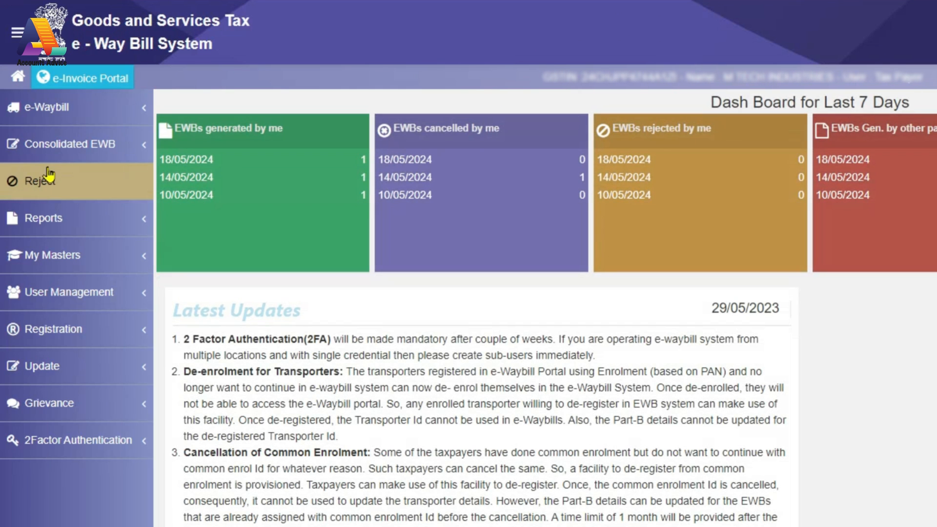
pyautogui.click(43, 107)
pyautogui.click(72, 436)
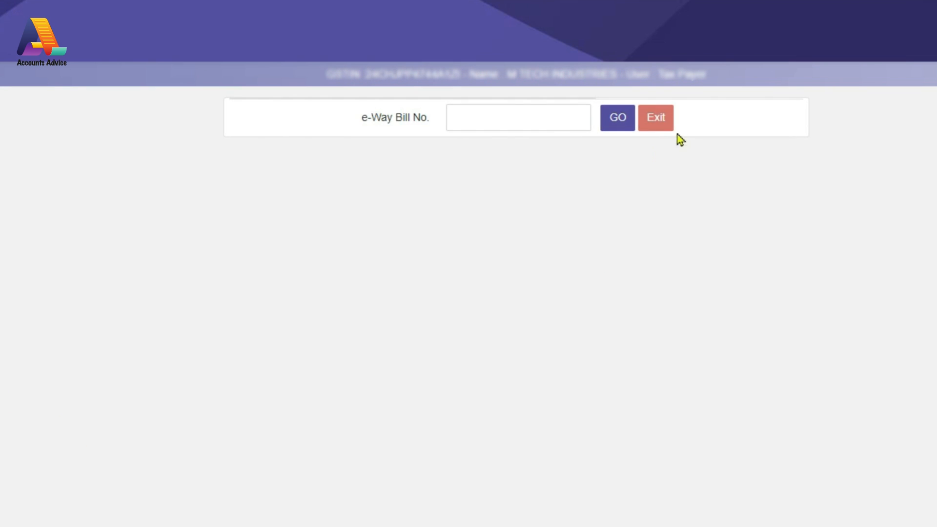
# Look up the e-way bill by pasting the copied e-way bill number, and show its print options
pyautogui.click(735, 122)
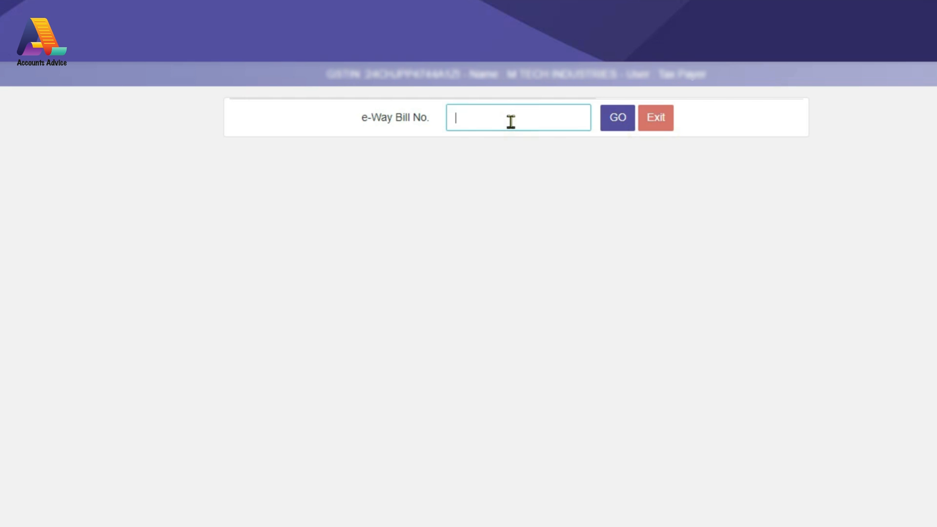
pyautogui.hotkey('ctrl', 'v')
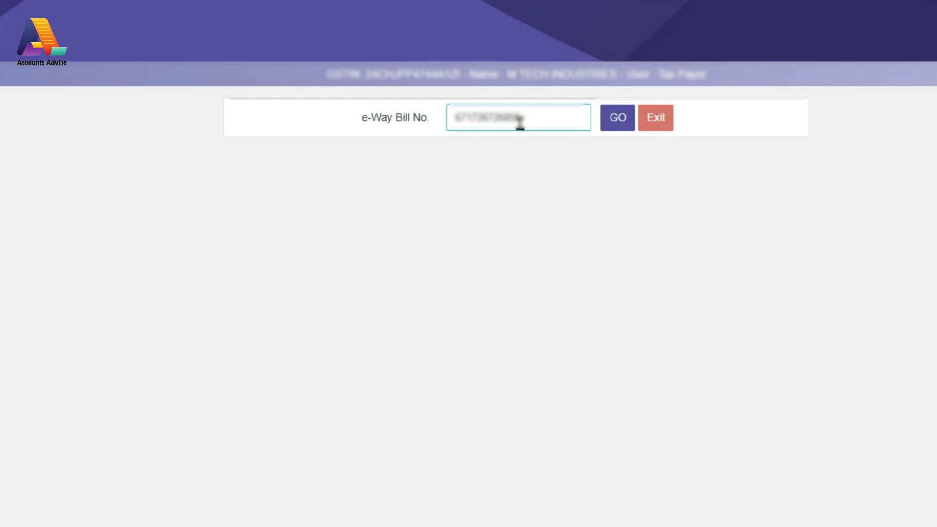
pyautogui.click(617, 120)
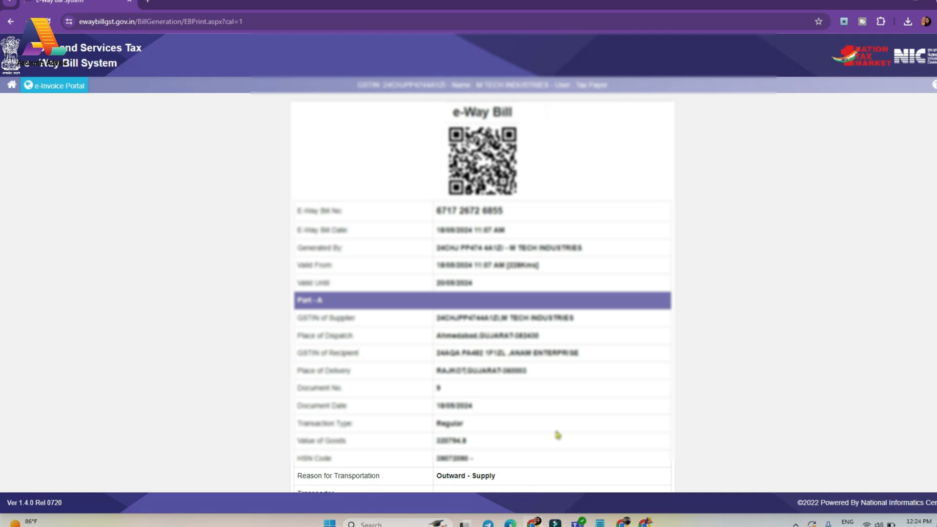
pyautogui.scroll(-1, 512, 373)
pyautogui.scroll(-3, 484, 280)
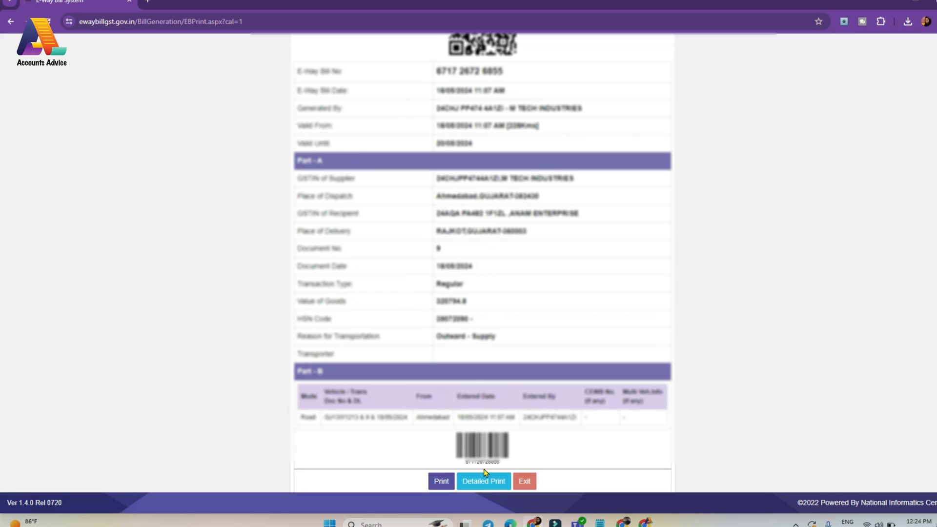